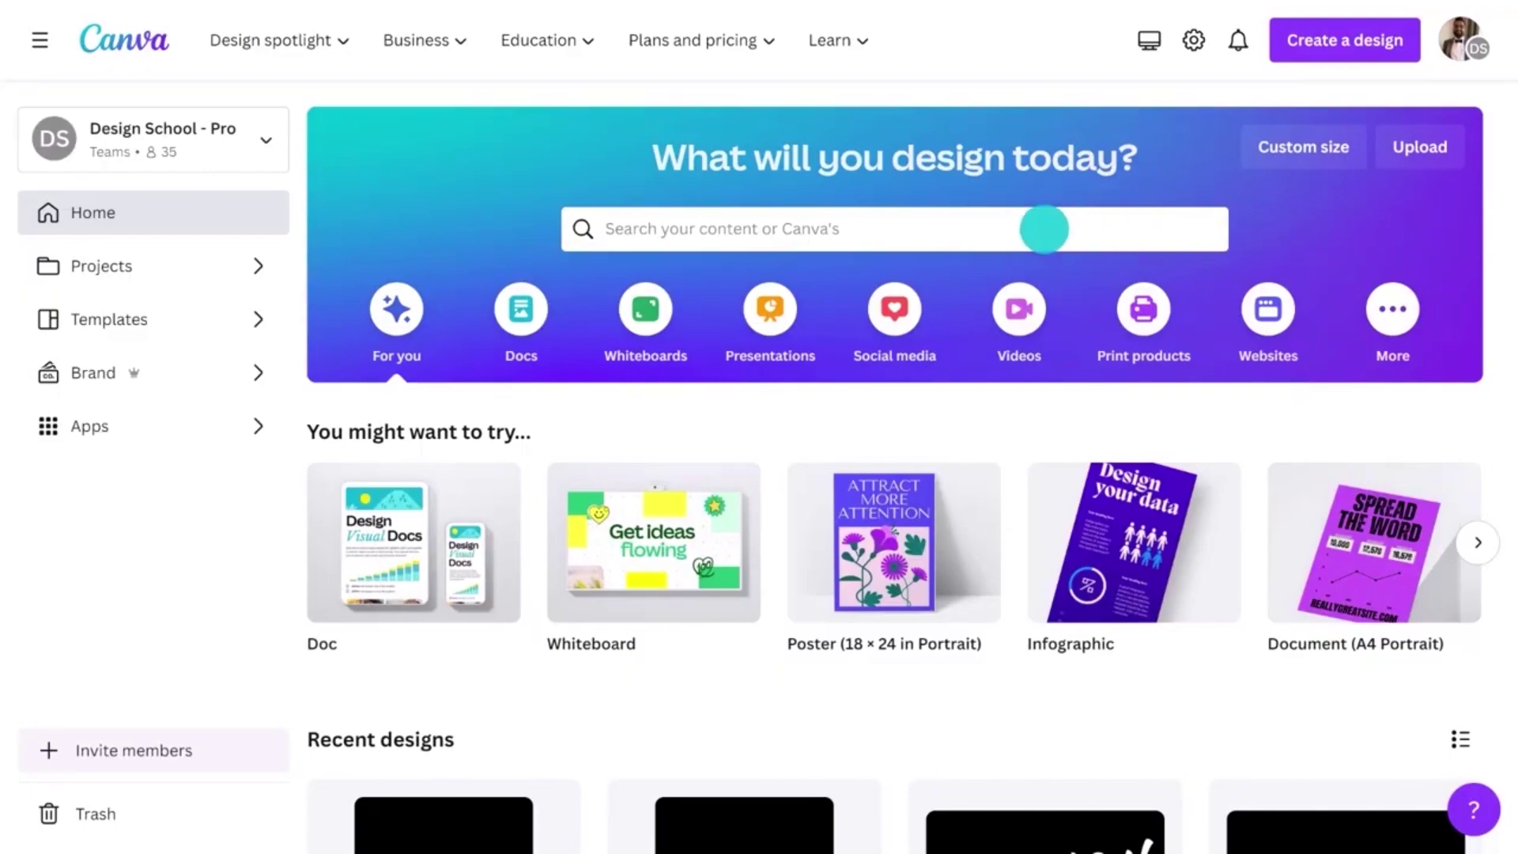
Run a 'diwali' template search and open the Purple and Gold Happy Diwali Poster in the editor
{"action": "left_click", "coordinate": [1044, 229]}
{"action": "type", "text": "diwali"}
{"action": "key", "text": "Return"}
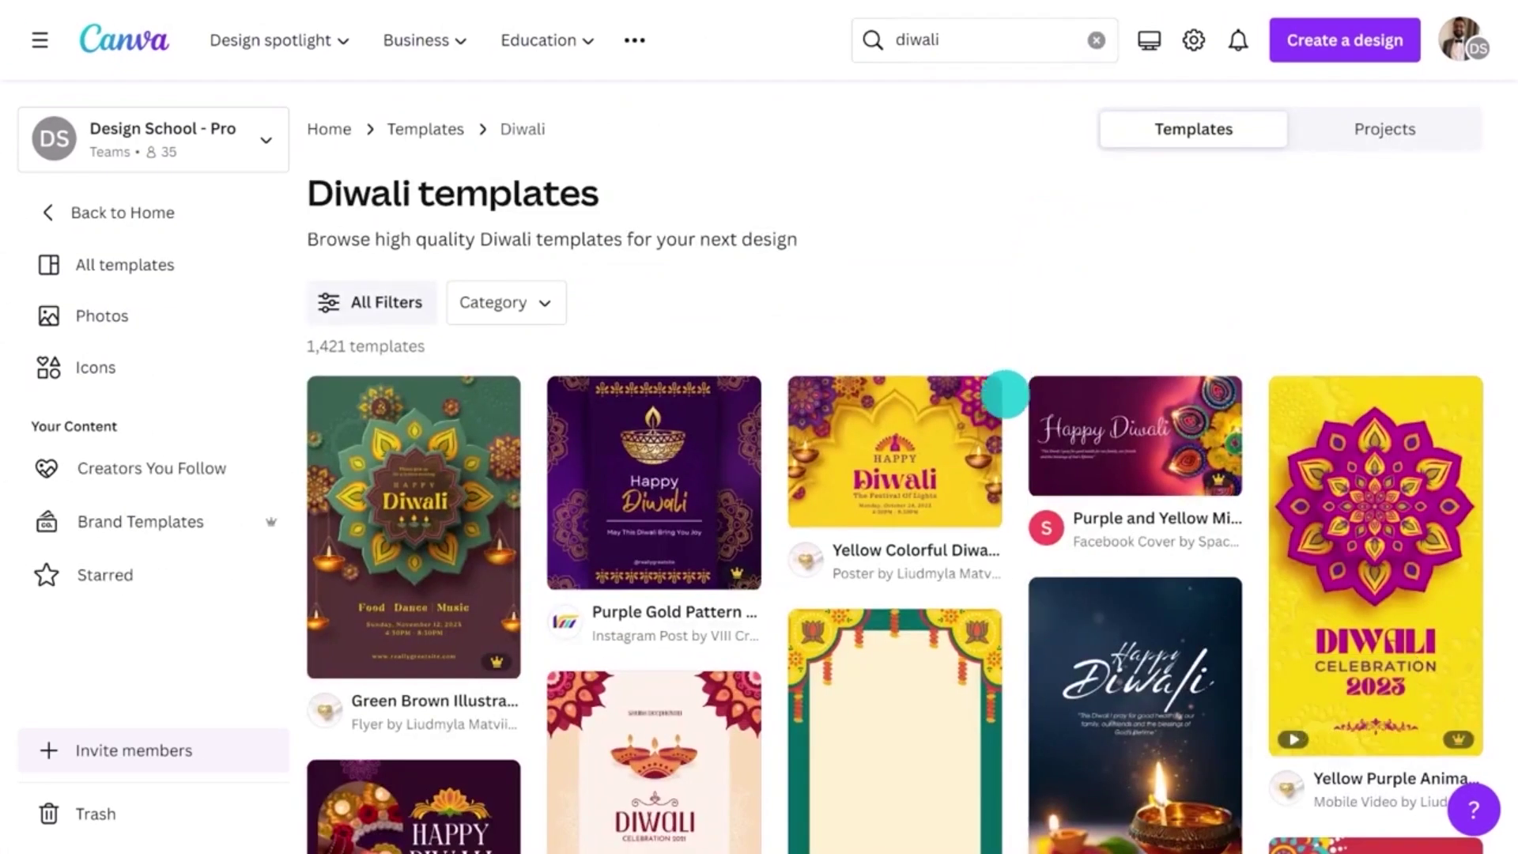
{"action": "scroll", "coordinate": [1004, 393], "scroll_direction": "down", "scroll_amount": 2}
{"action": "scroll", "coordinate": [1004, 394], "scroll_direction": "down", "scroll_amount": 4}
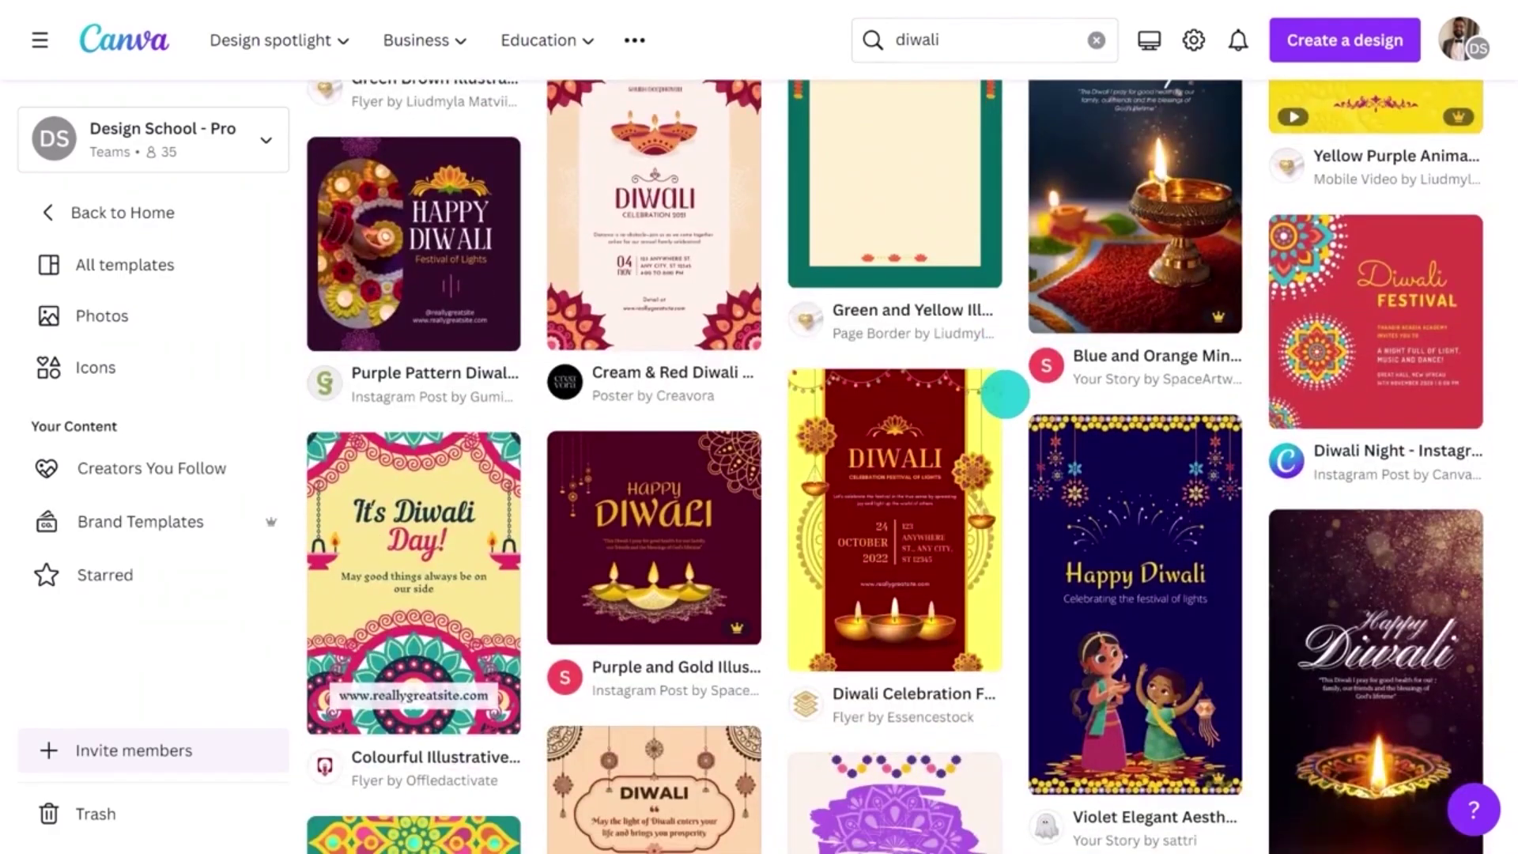
{"action": "scroll", "coordinate": [1005, 395], "scroll_direction": "down", "scroll_amount": 2}
{"action": "scroll", "coordinate": [1005, 394], "scroll_direction": "down", "scroll_amount": 3}
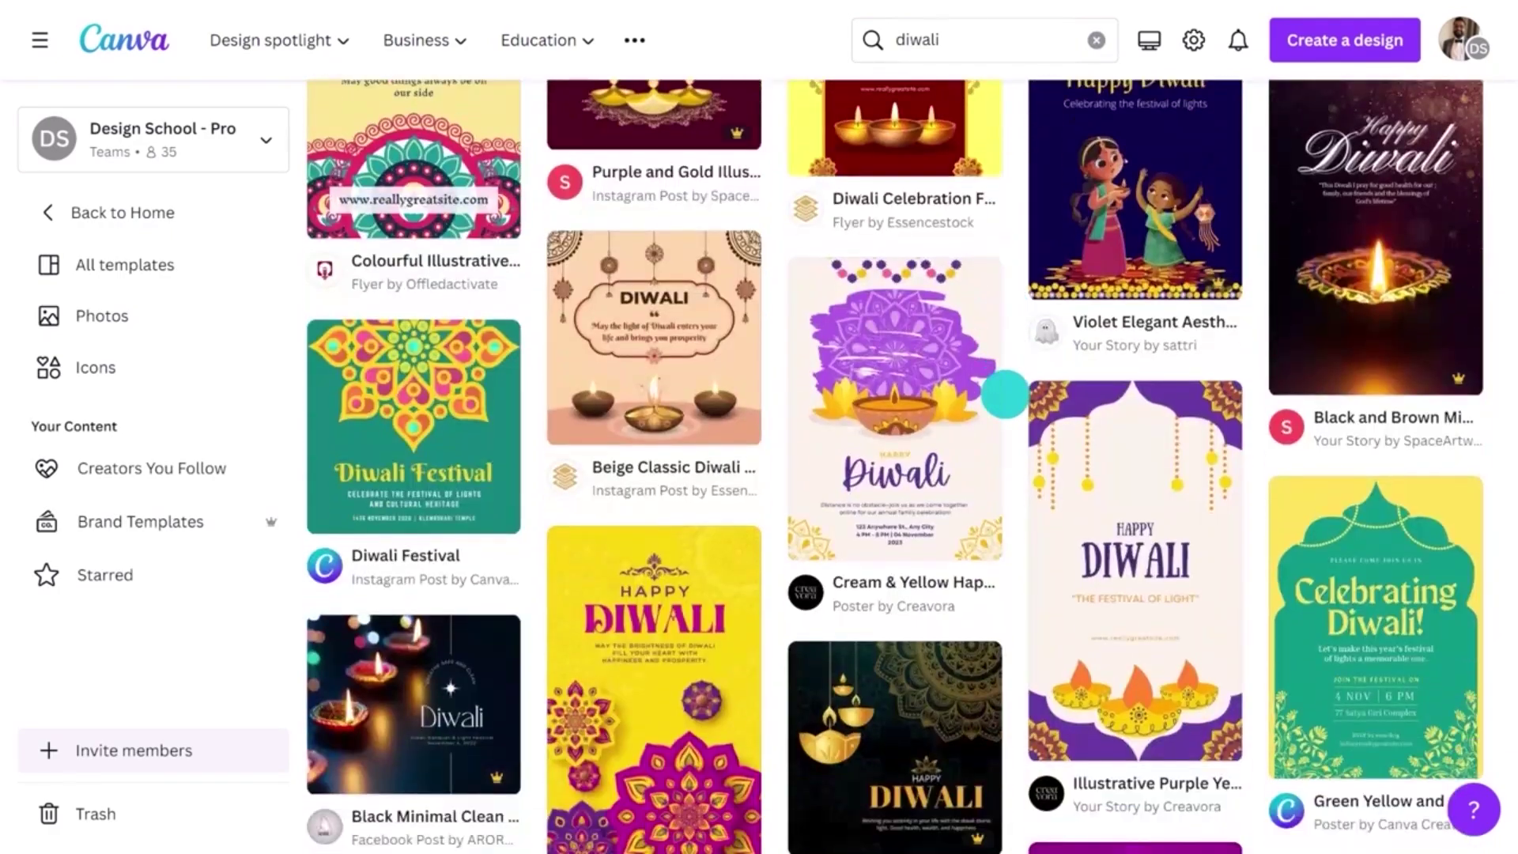
{"action": "scroll", "coordinate": [1005, 393], "scroll_direction": "down", "scroll_amount": 1}
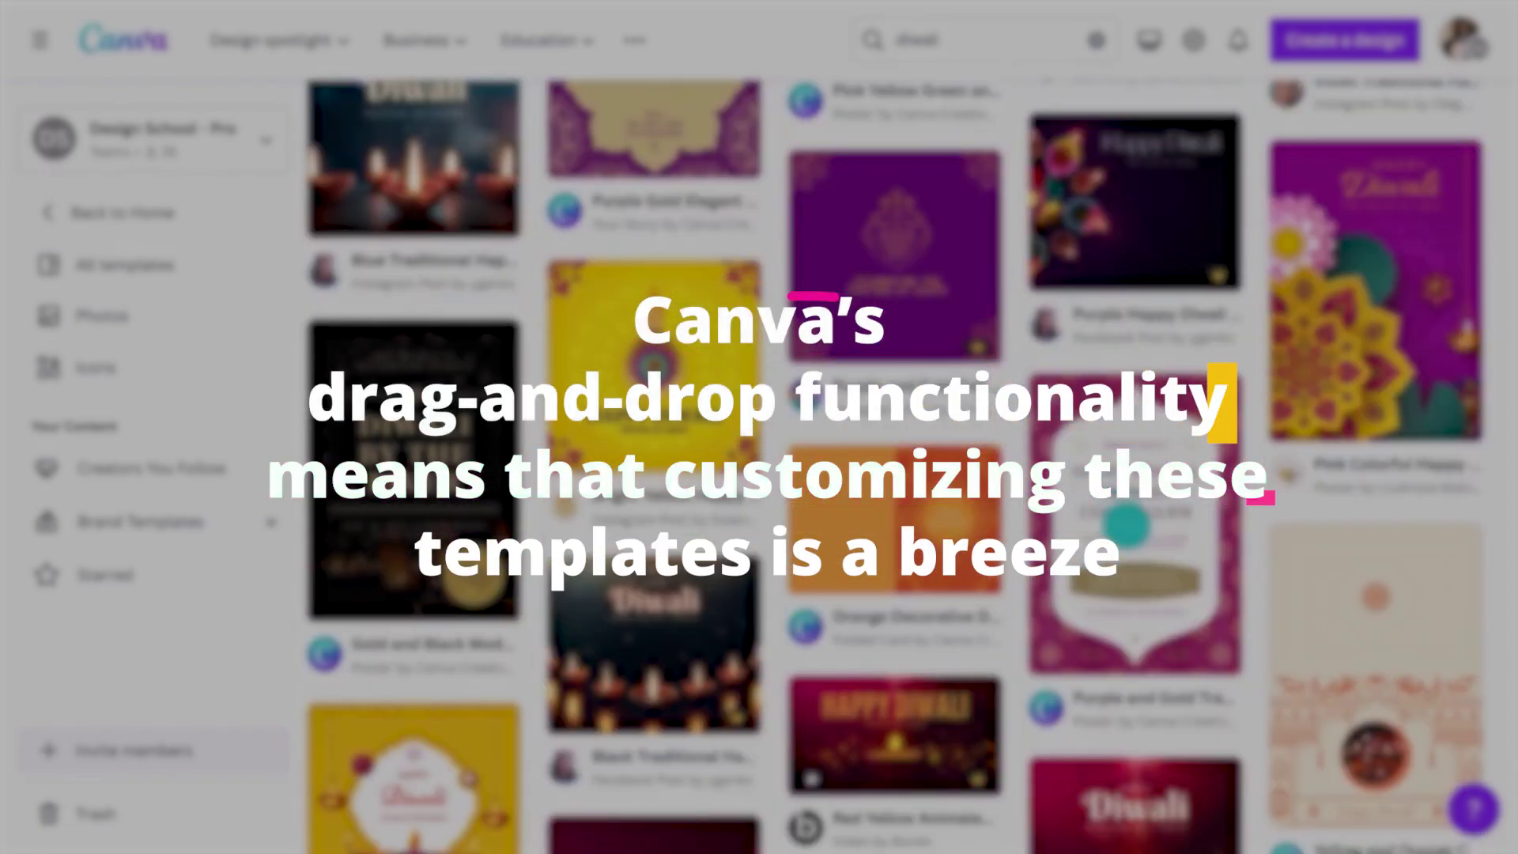
{"action": "left_click", "coordinate": [1130, 531]}
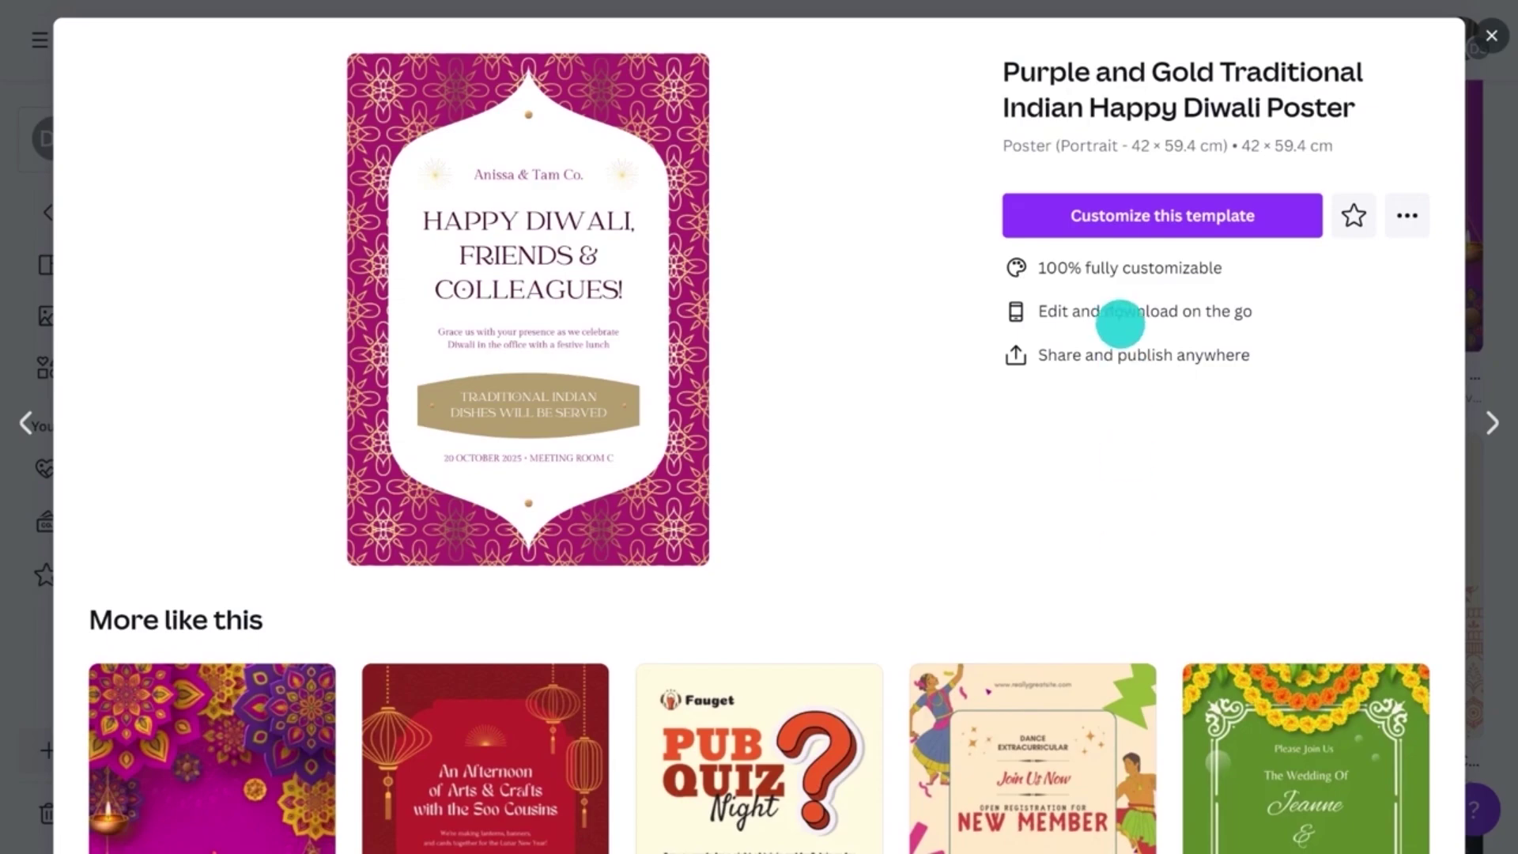
{"action": "left_click", "coordinate": [1115, 215]}
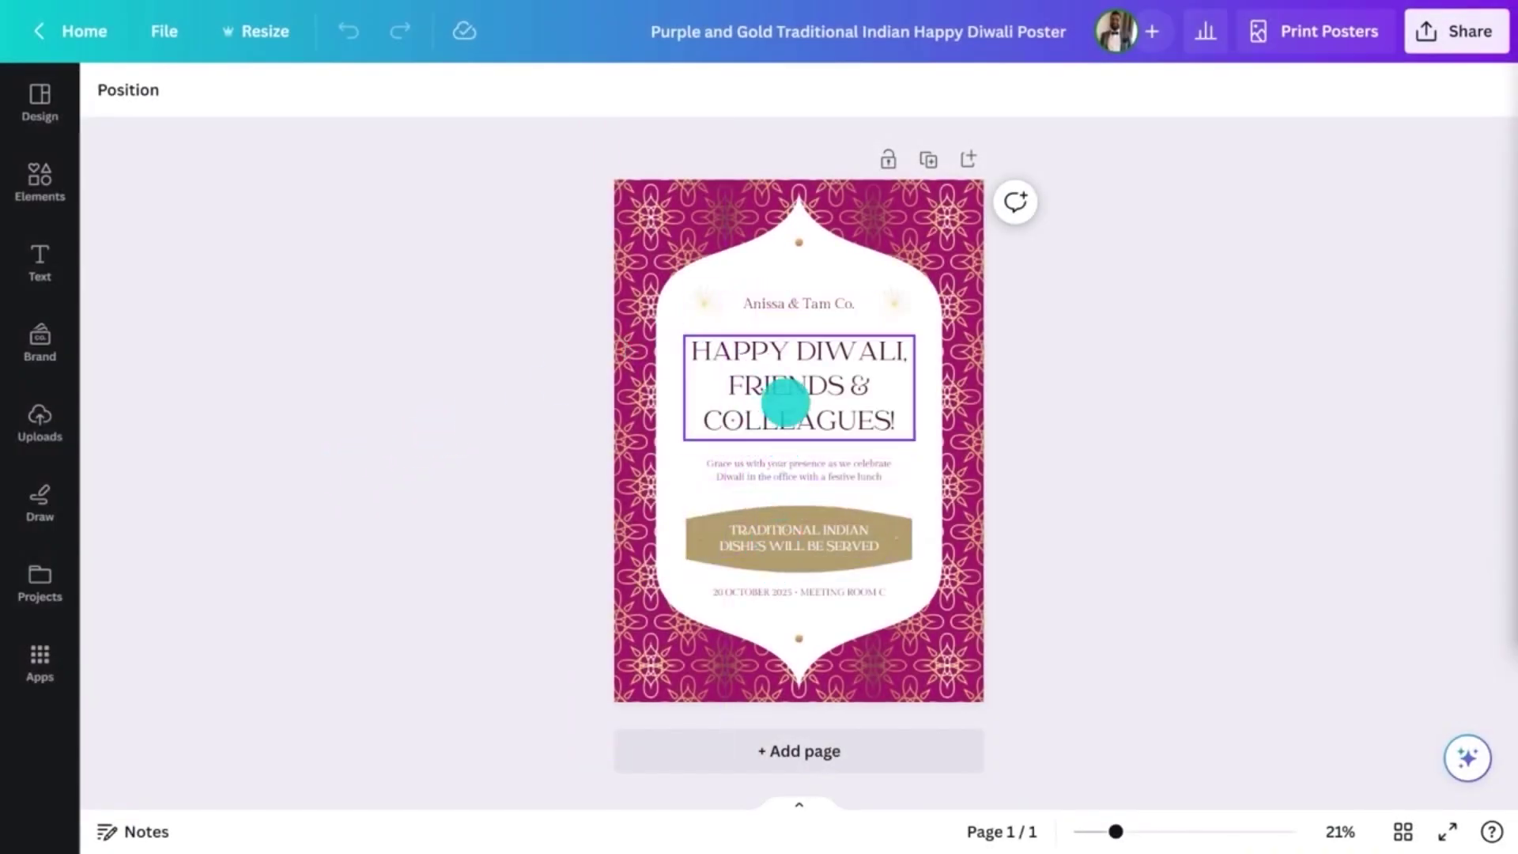
Retitle the headline, set the background to purple #5A279B, and select the invitation text
{"action": "double_click", "coordinate": [786, 405]}
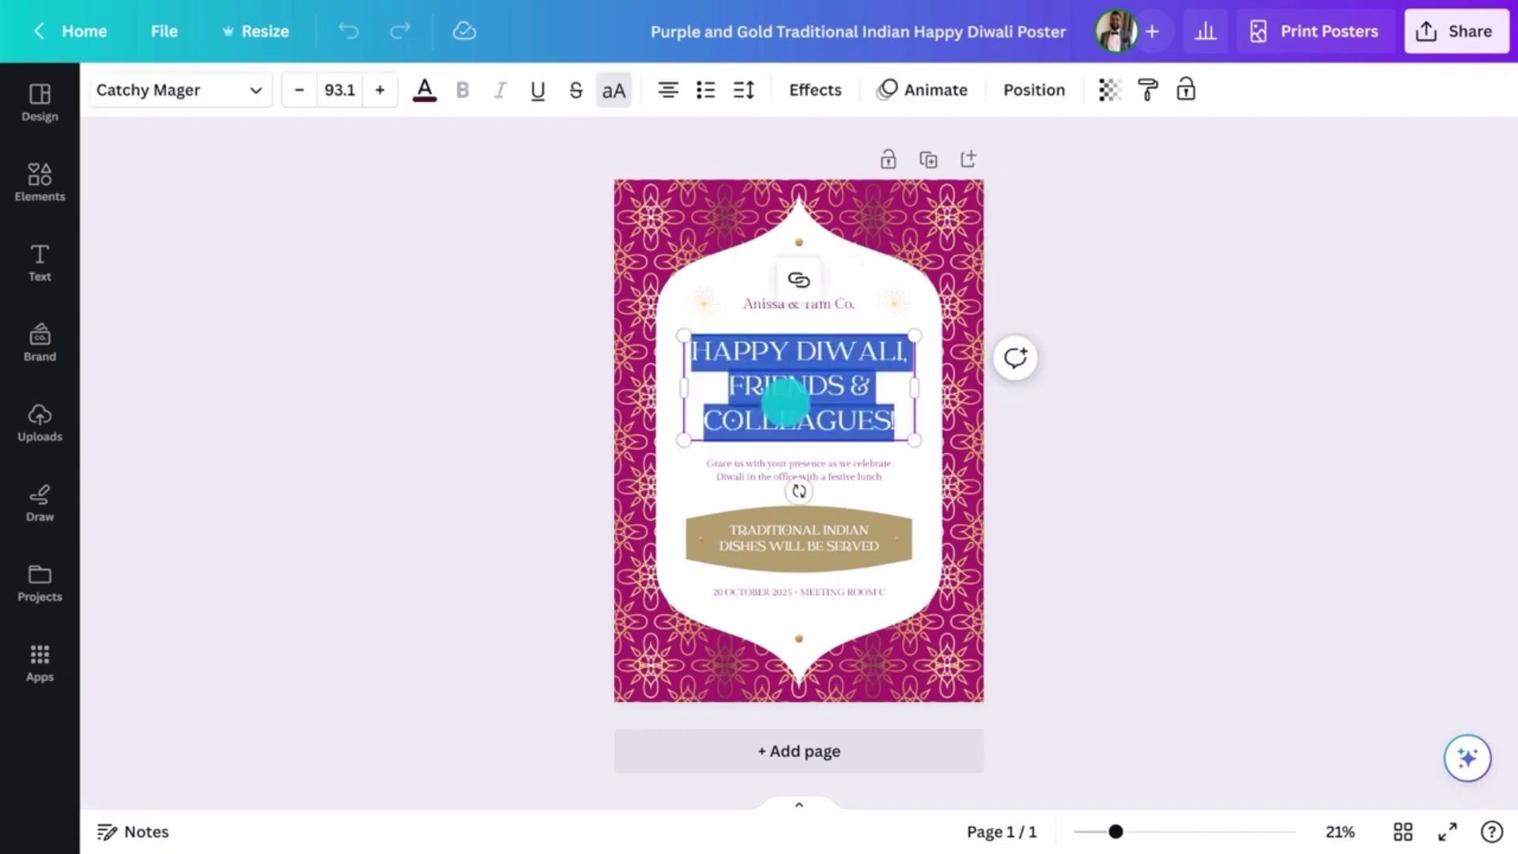
{"action": "type", "text": "CELEBRATE DIWALI WITH A CUSTOM DIYA"}
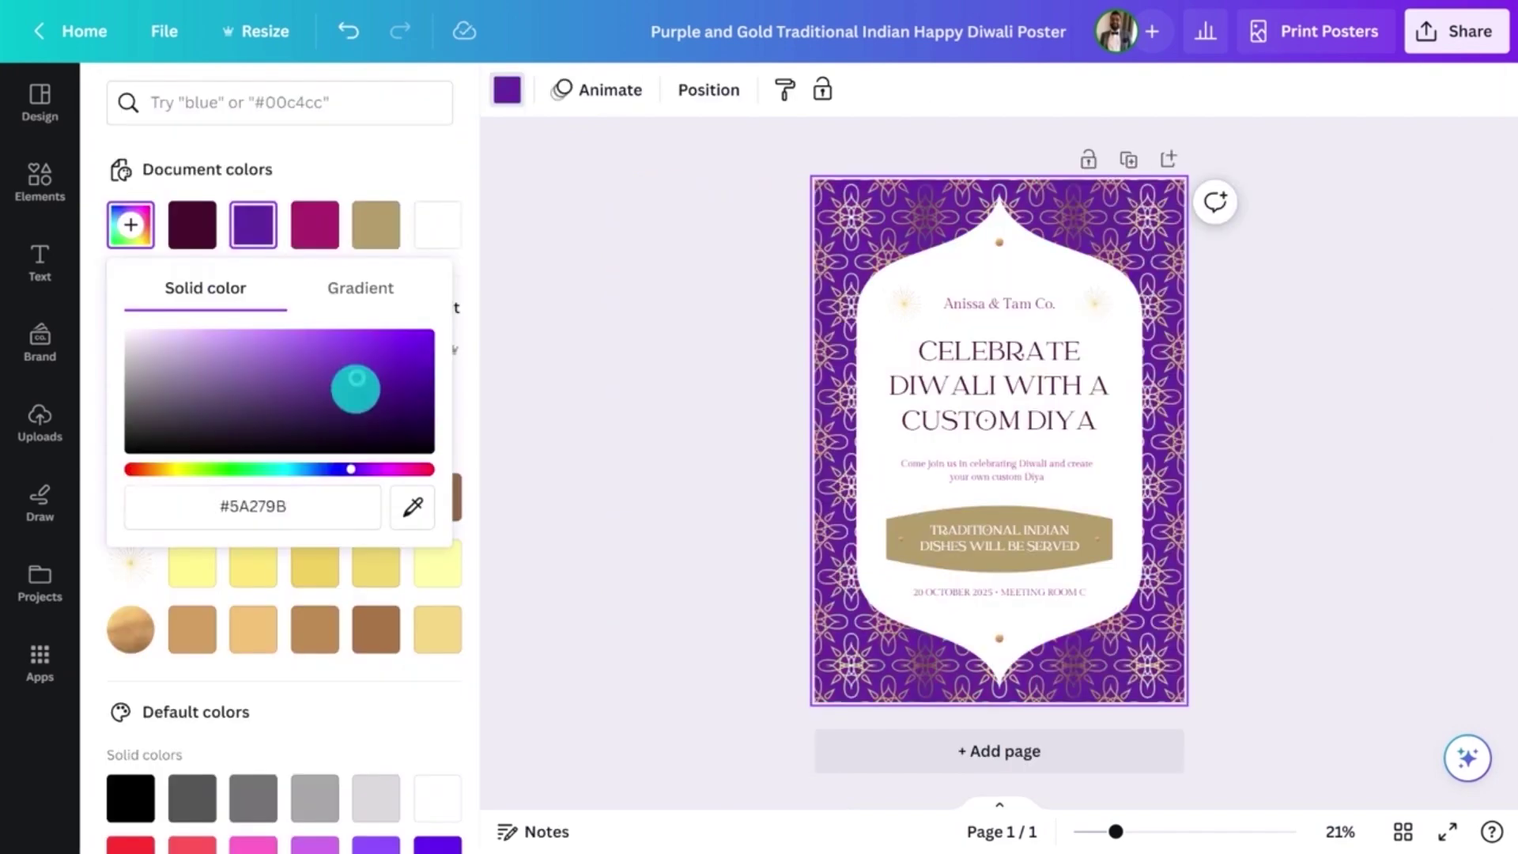
{"action": "left_click", "coordinate": [563, 397]}
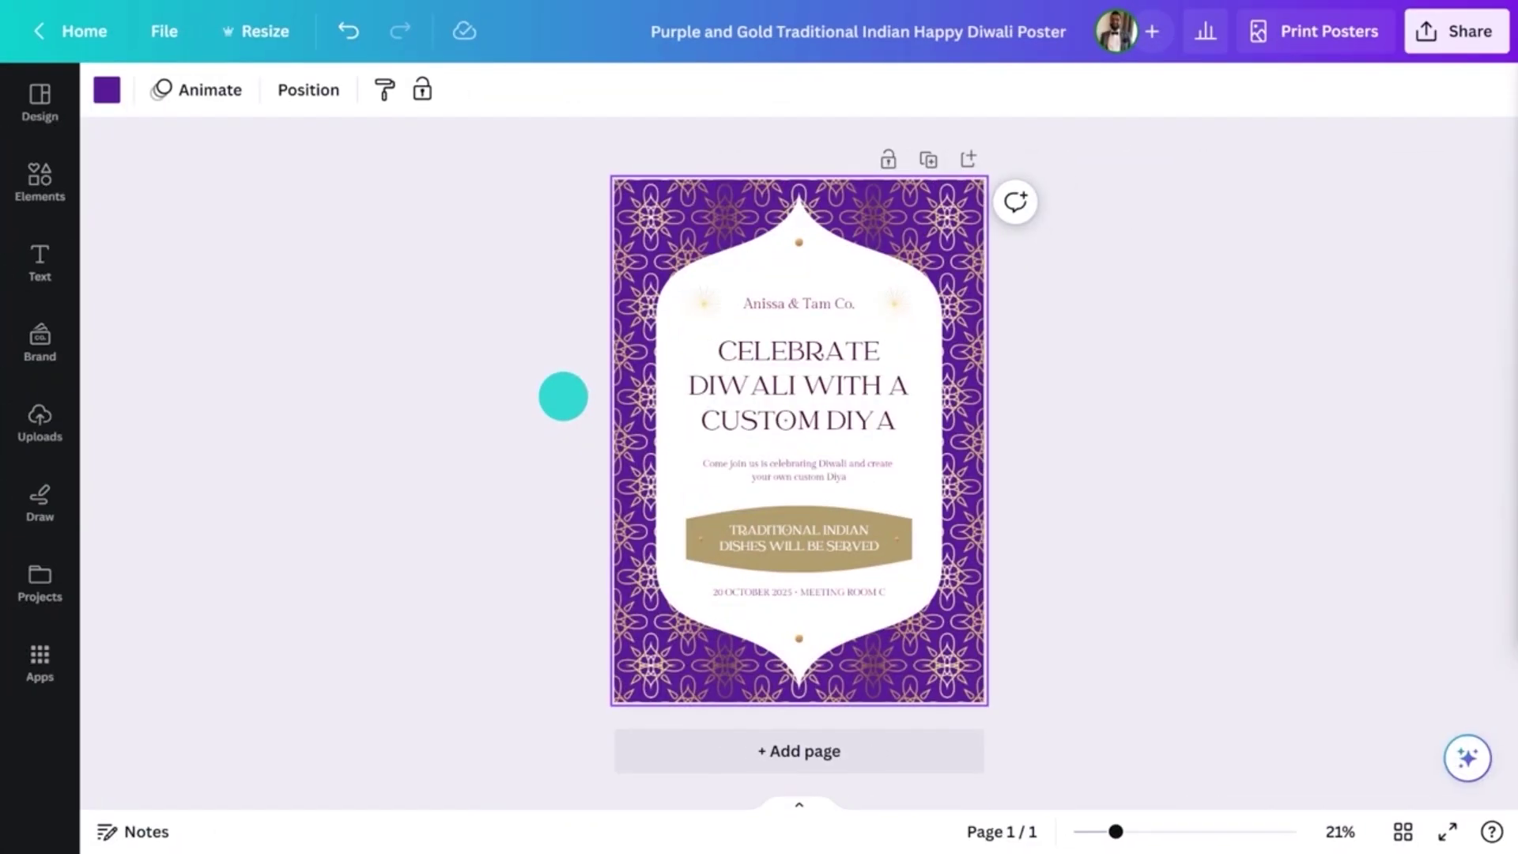
{"action": "left_click", "coordinate": [864, 466], "text": "shift"}
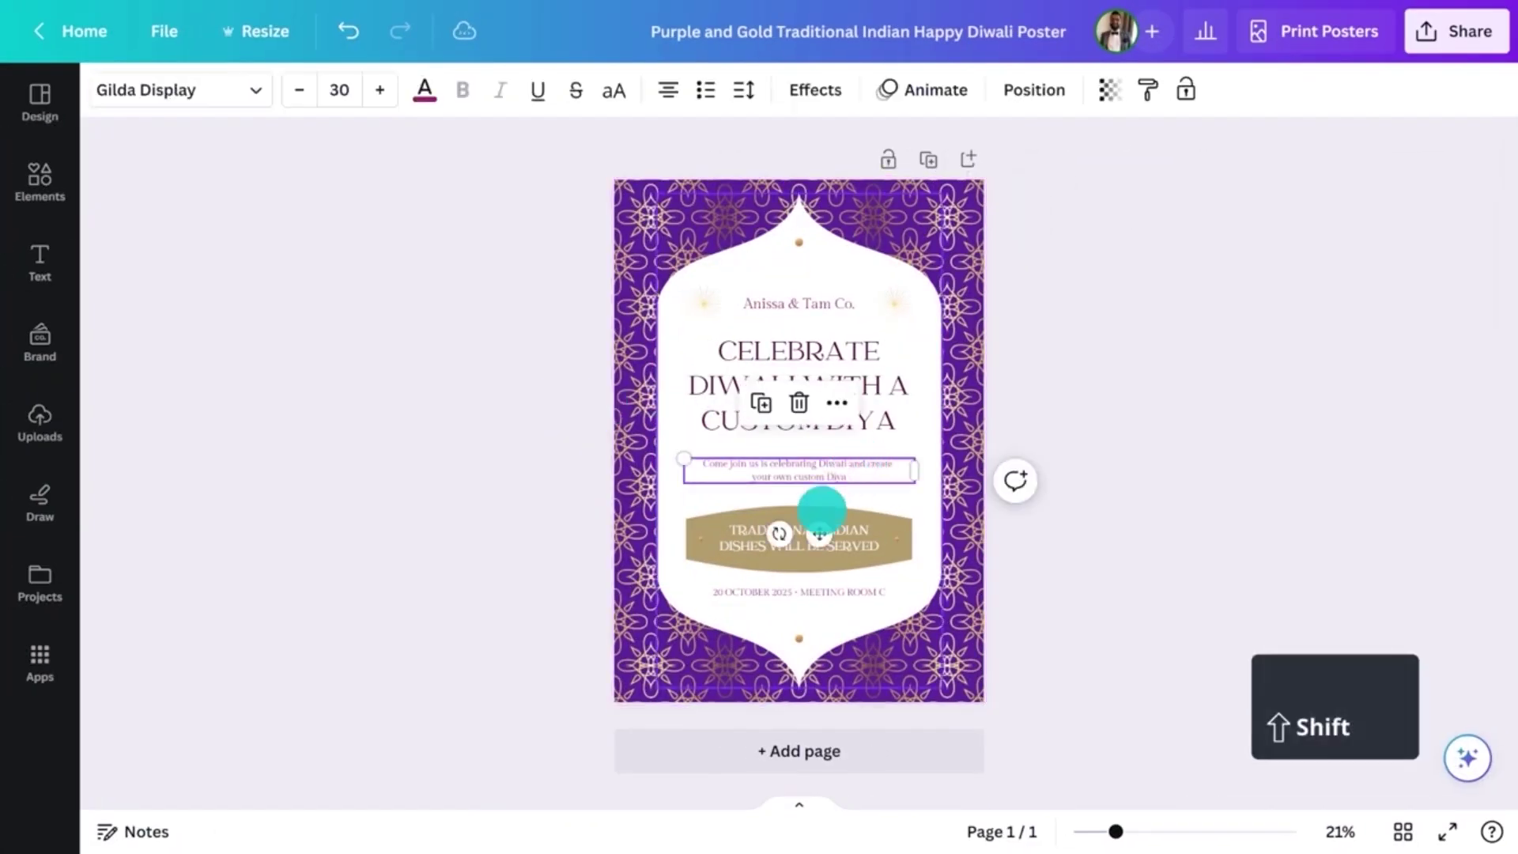
Upload Diya Glow Logo.png and delete the Anissa & Tam Co. company name
{"action": "left_click", "coordinate": [39, 421]}
{"action": "left_click", "coordinate": [188, 165]}
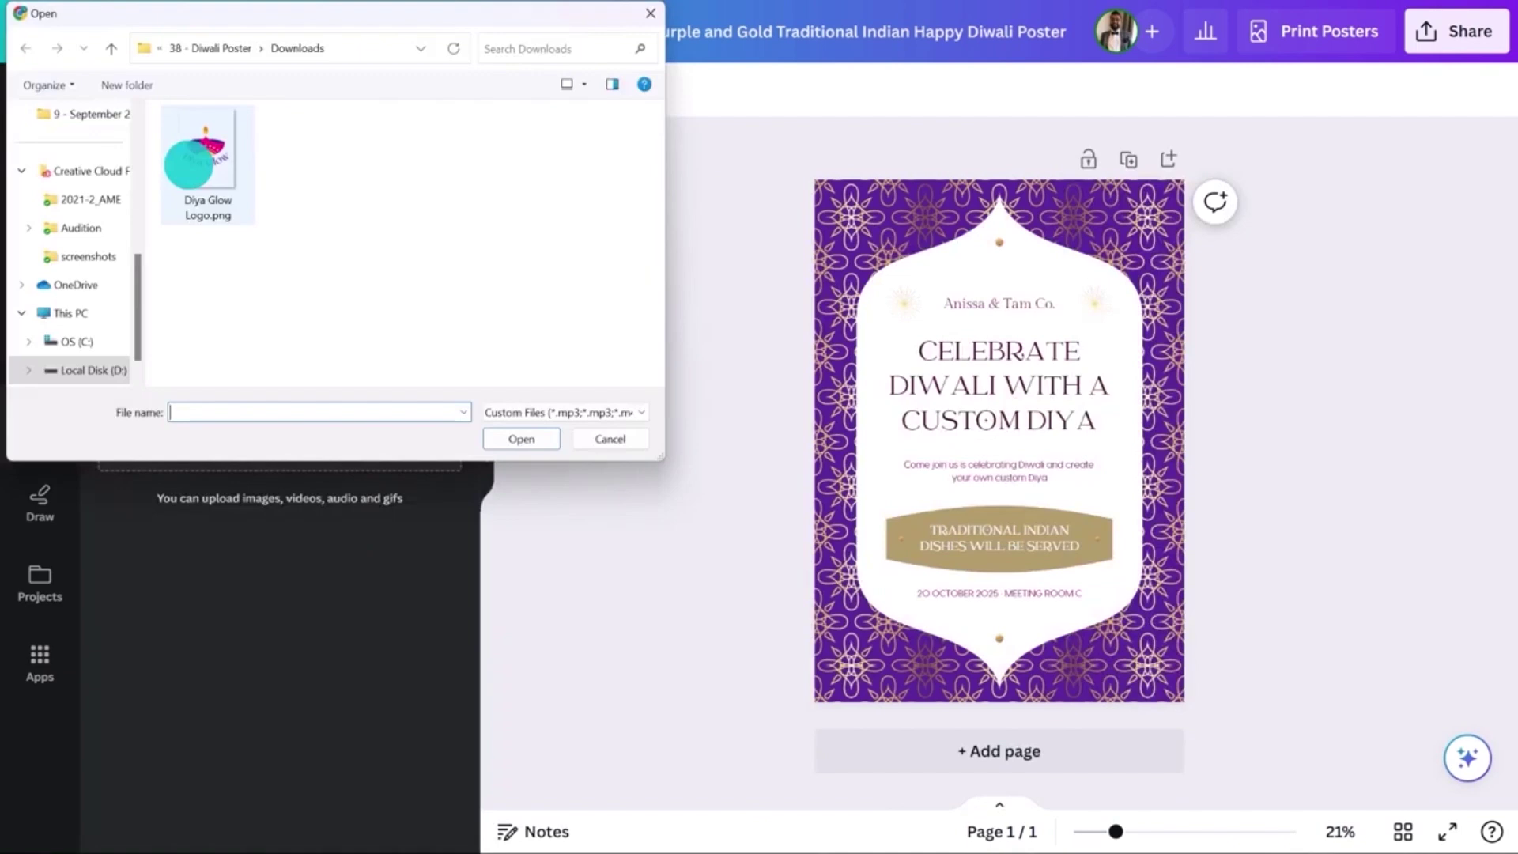
{"action": "double_click", "coordinate": [234, 174]}
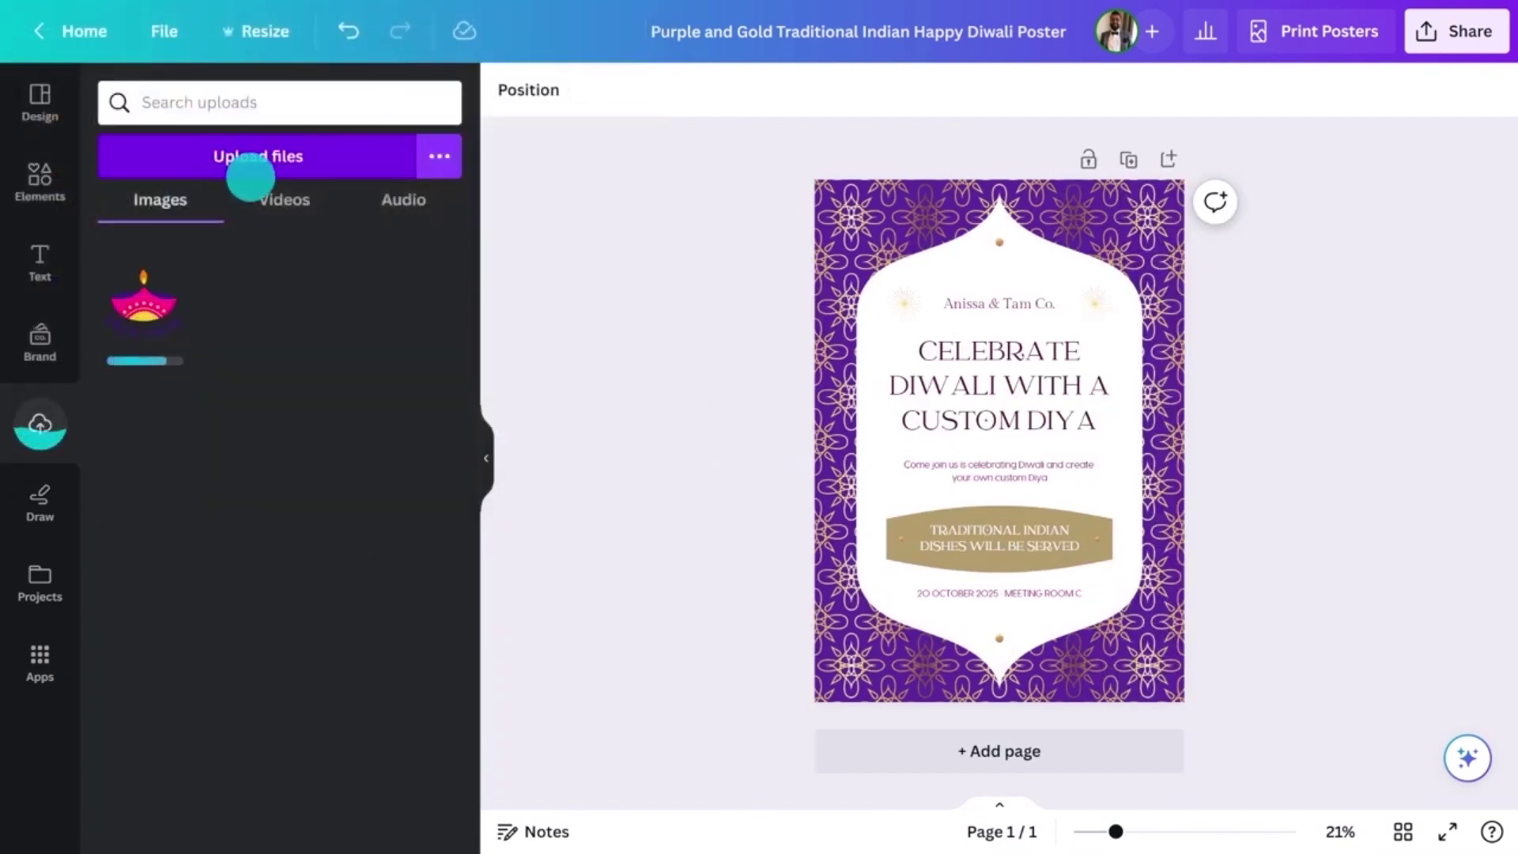
{"action": "left_click", "coordinate": [1010, 305]}
{"action": "key", "text": "Delete"}
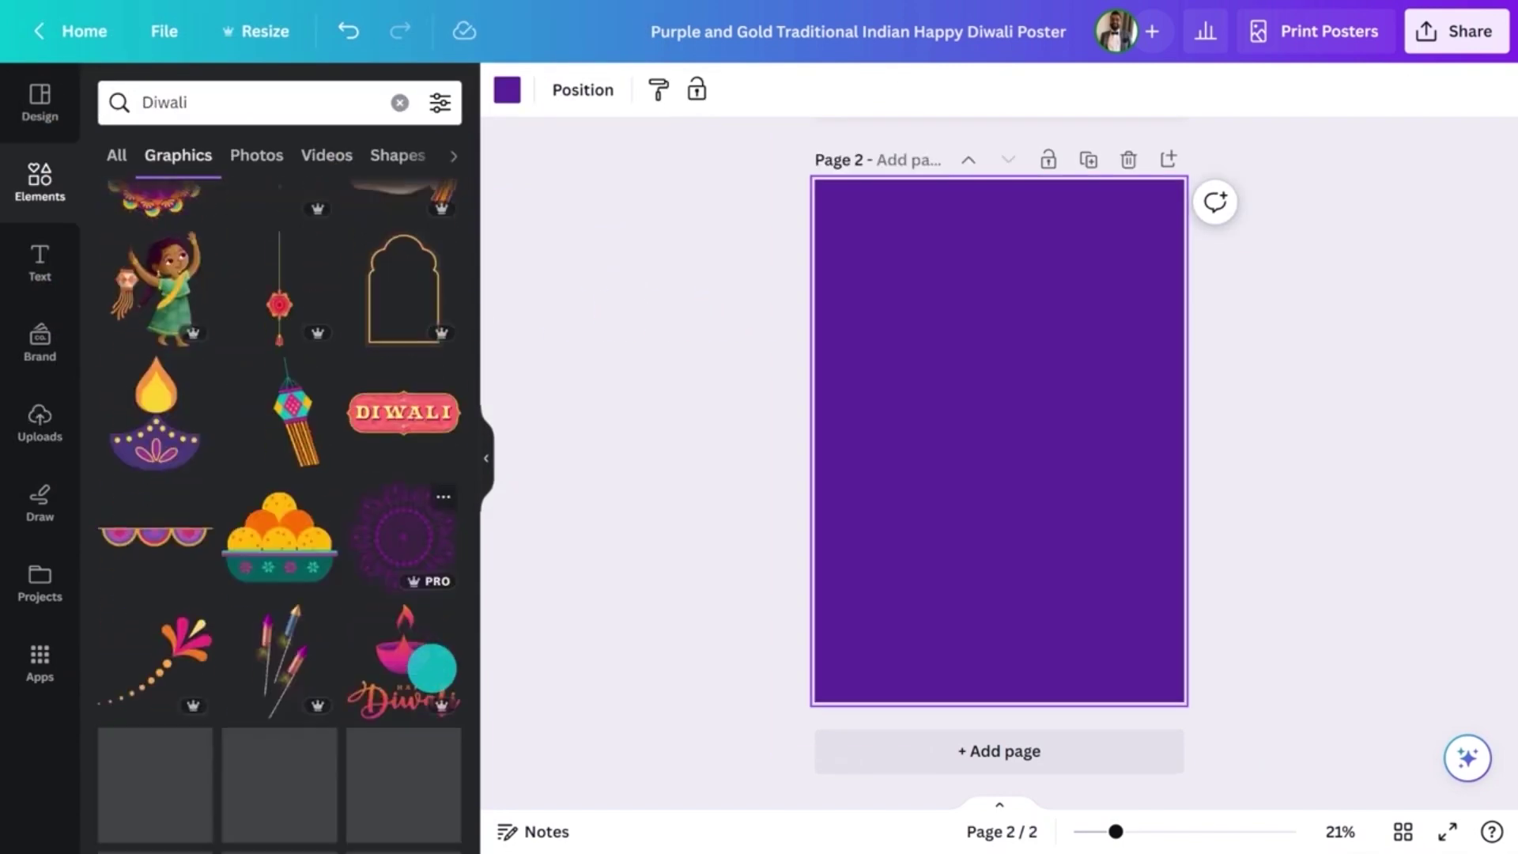
{"action": "scroll", "coordinate": [430, 665], "scroll_direction": "down", "scroll_amount": 5}
{"action": "scroll", "coordinate": [431, 665], "scroll_direction": "down", "scroll_amount": 5}
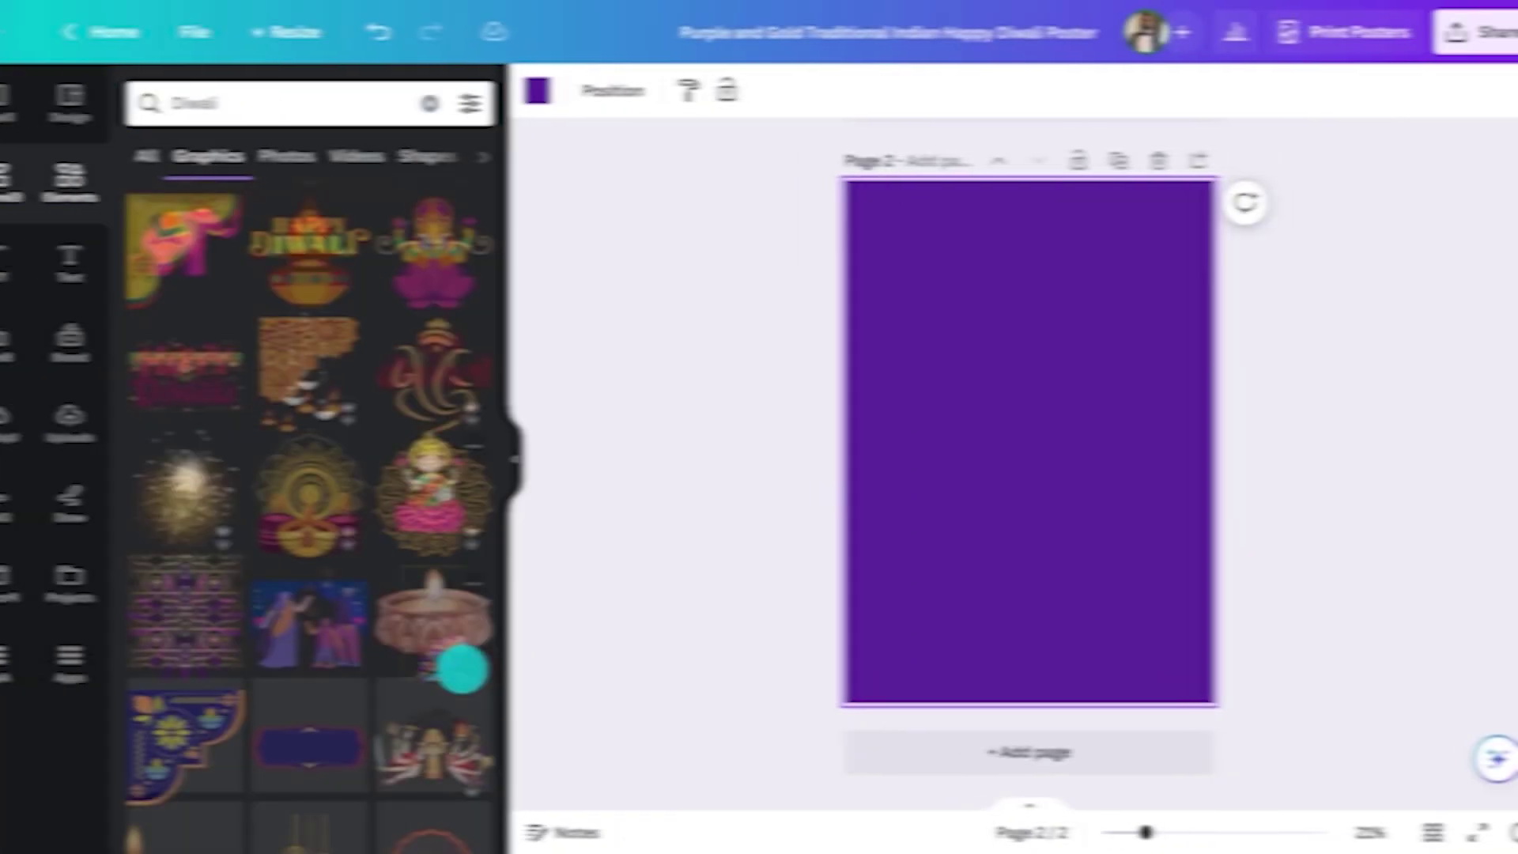
{"action": "scroll", "coordinate": [432, 668], "scroll_direction": "down", "scroll_amount": 5}
Add a Diwali divider near the page bottom and a small top-right corner ornament
{"action": "left_click", "coordinate": [411, 672]}
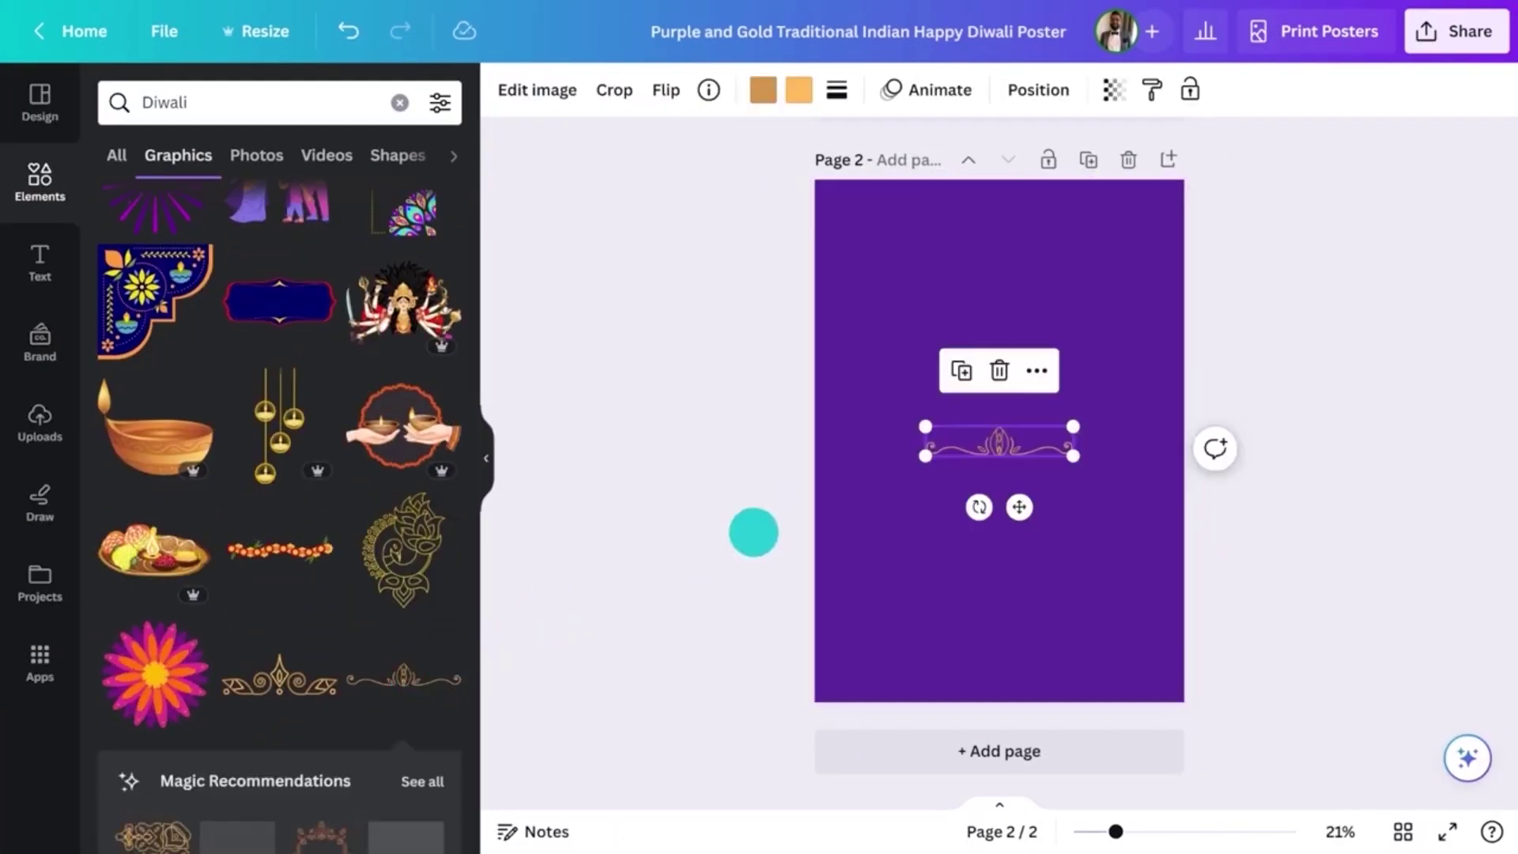
{"action": "left_click_drag", "start_coordinate": [936, 458], "coordinate": [993, 637]}
{"action": "scroll", "coordinate": [404, 677], "scroll_direction": "down", "scroll_amount": 3}
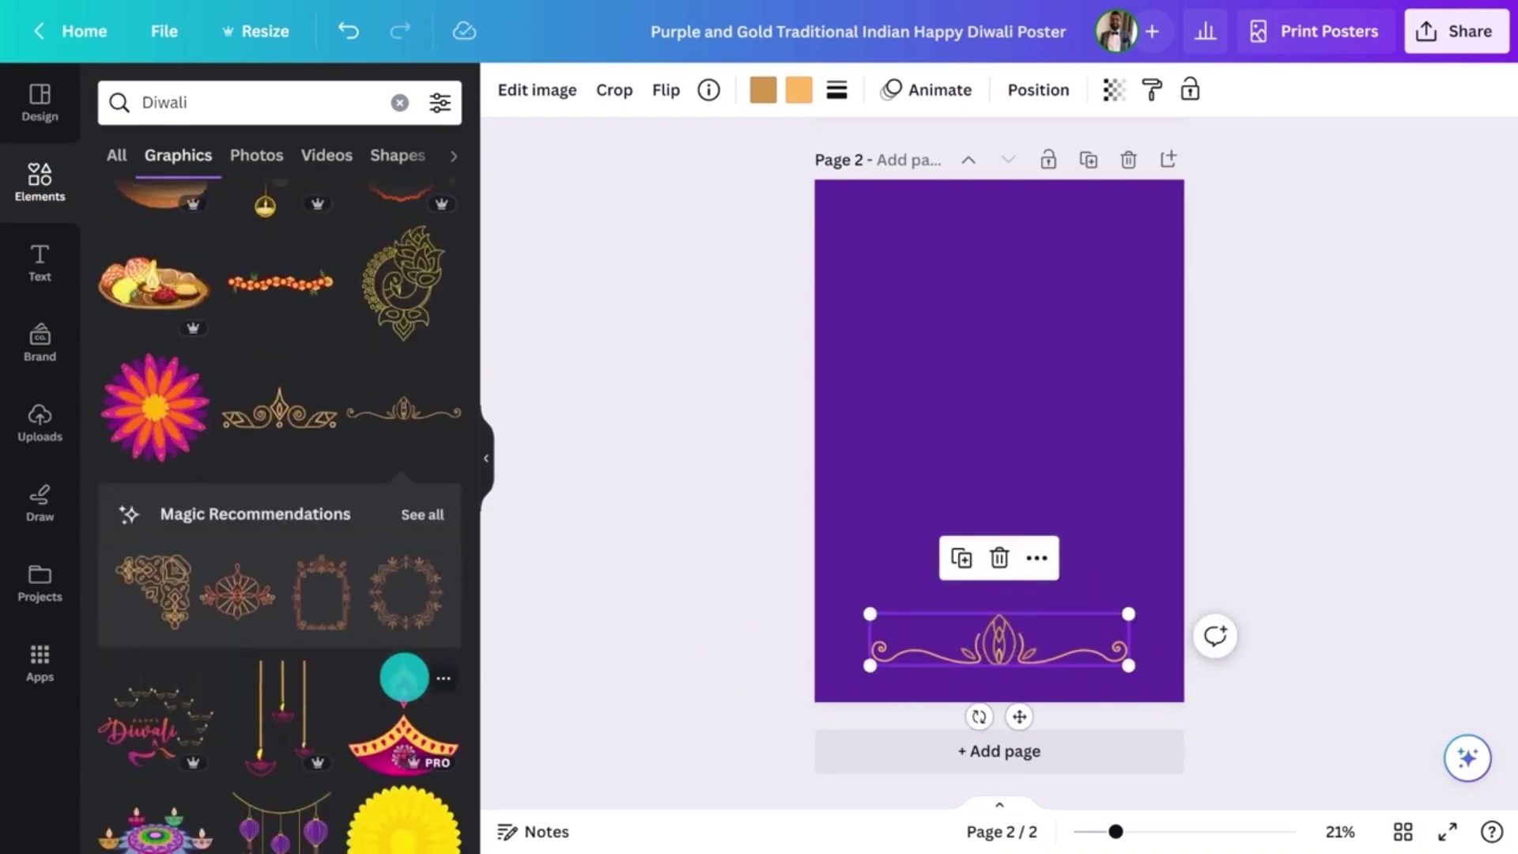
{"action": "left_click", "coordinate": [152, 588]}
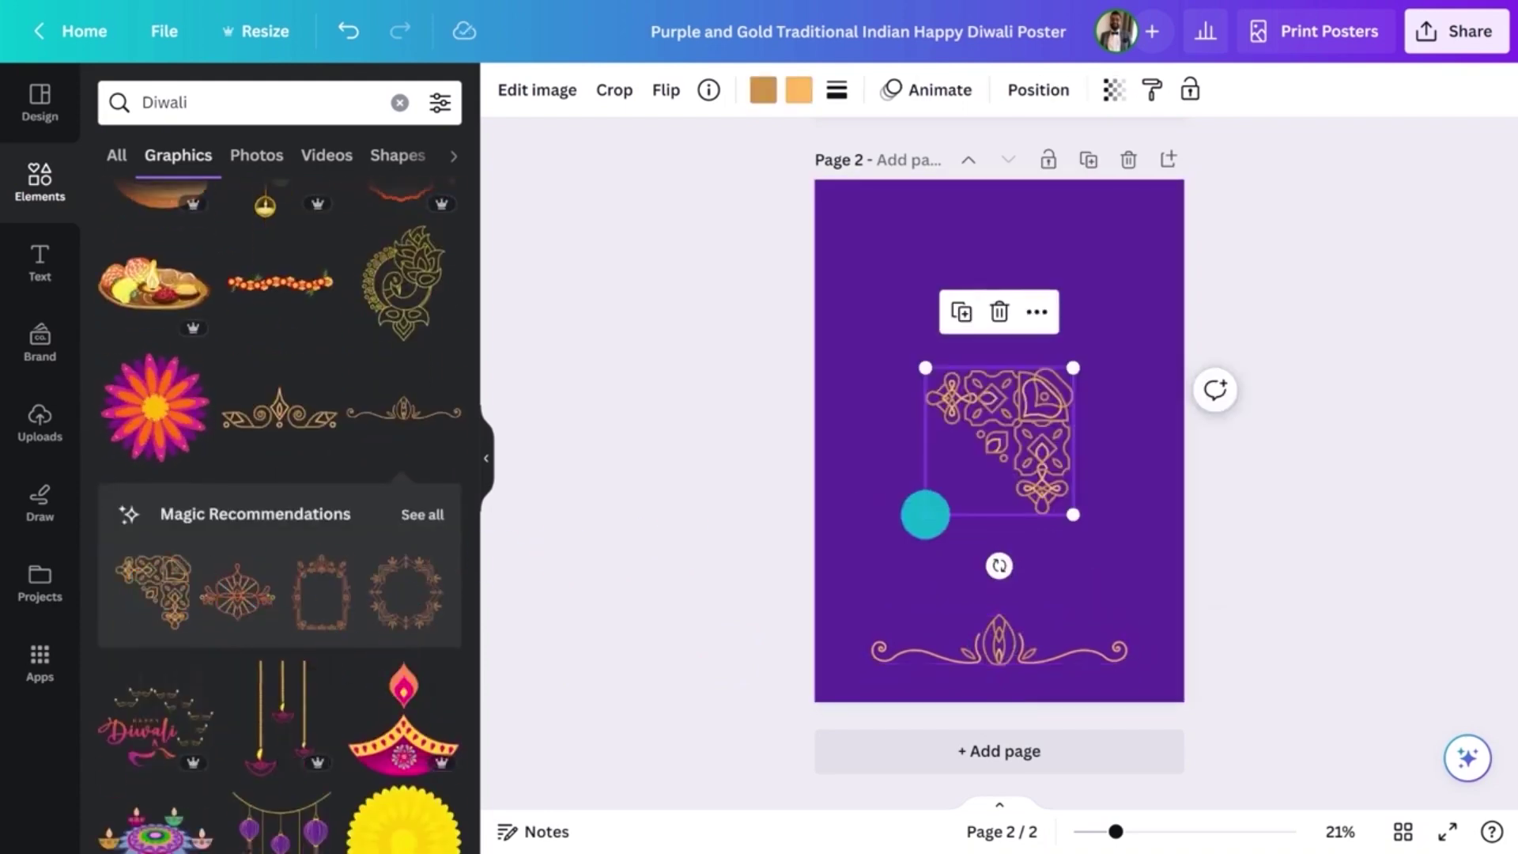
{"action": "left_click_drag", "start_coordinate": [926, 513], "coordinate": [1111, 295]}
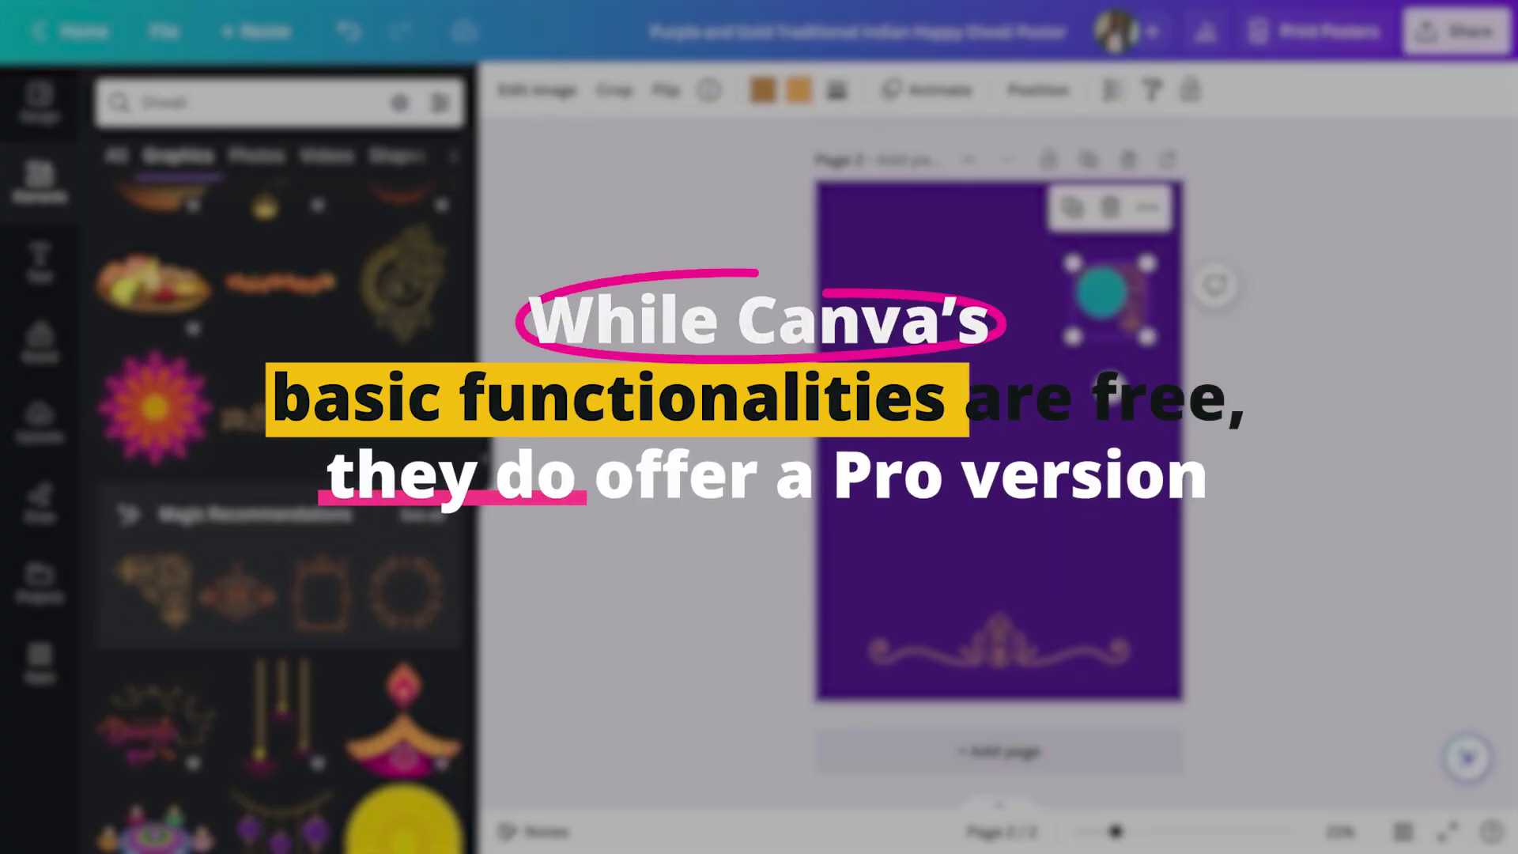
Add a picture frame, then place the Elegant Diwali Divider graphic on page 1
{"action": "left_click", "coordinate": [333, 597]}
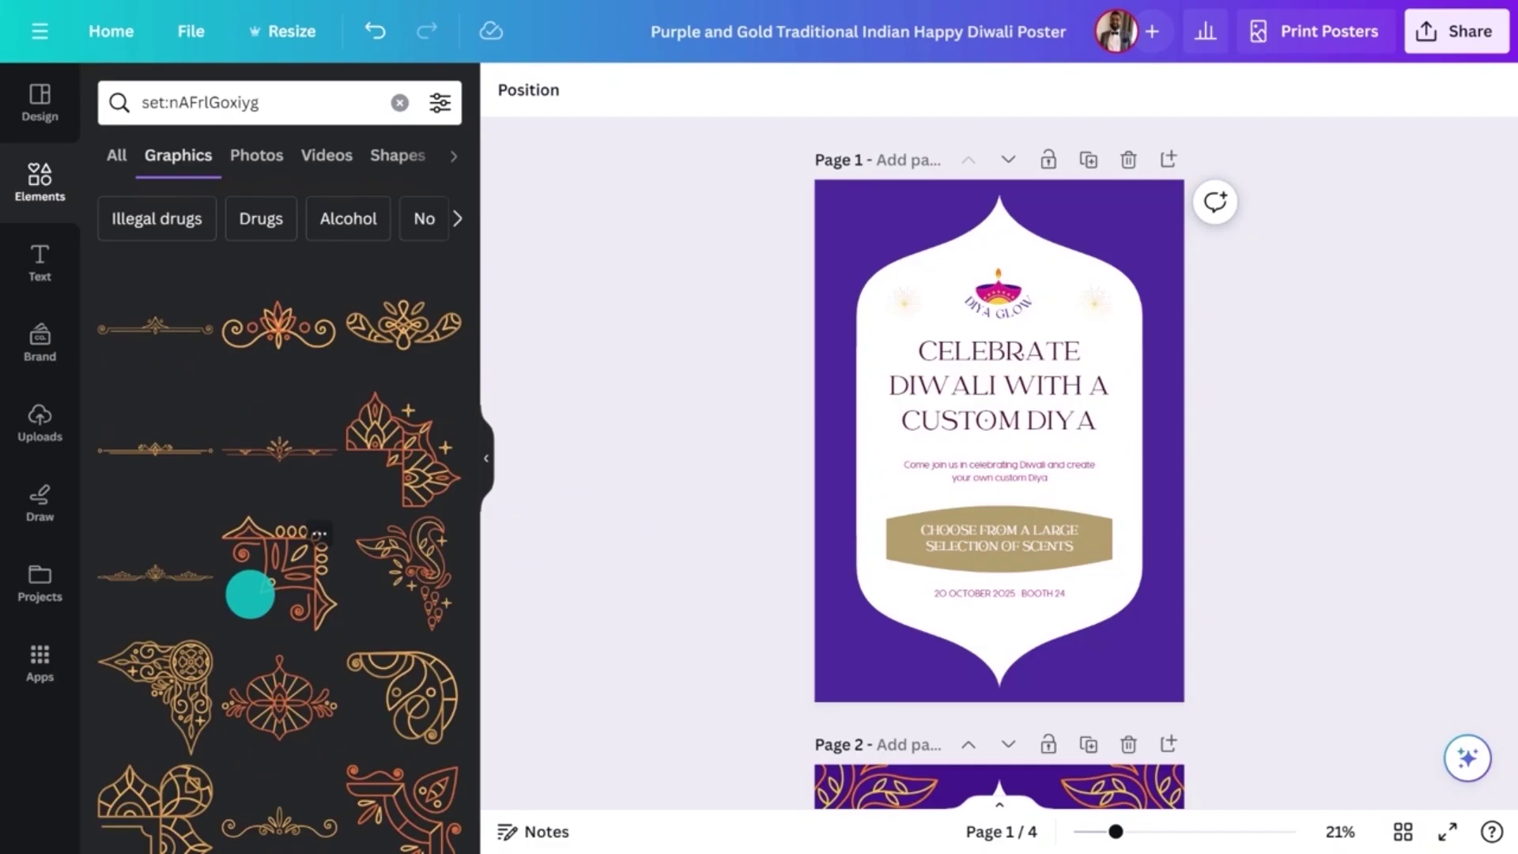
{"action": "scroll", "coordinate": [249, 595], "scroll_direction": "down", "scroll_amount": 3}
{"action": "scroll", "coordinate": [250, 595], "scroll_direction": "down", "scroll_amount": 3}
{"action": "scroll", "coordinate": [250, 596], "scroll_direction": "down", "scroll_amount": 2}
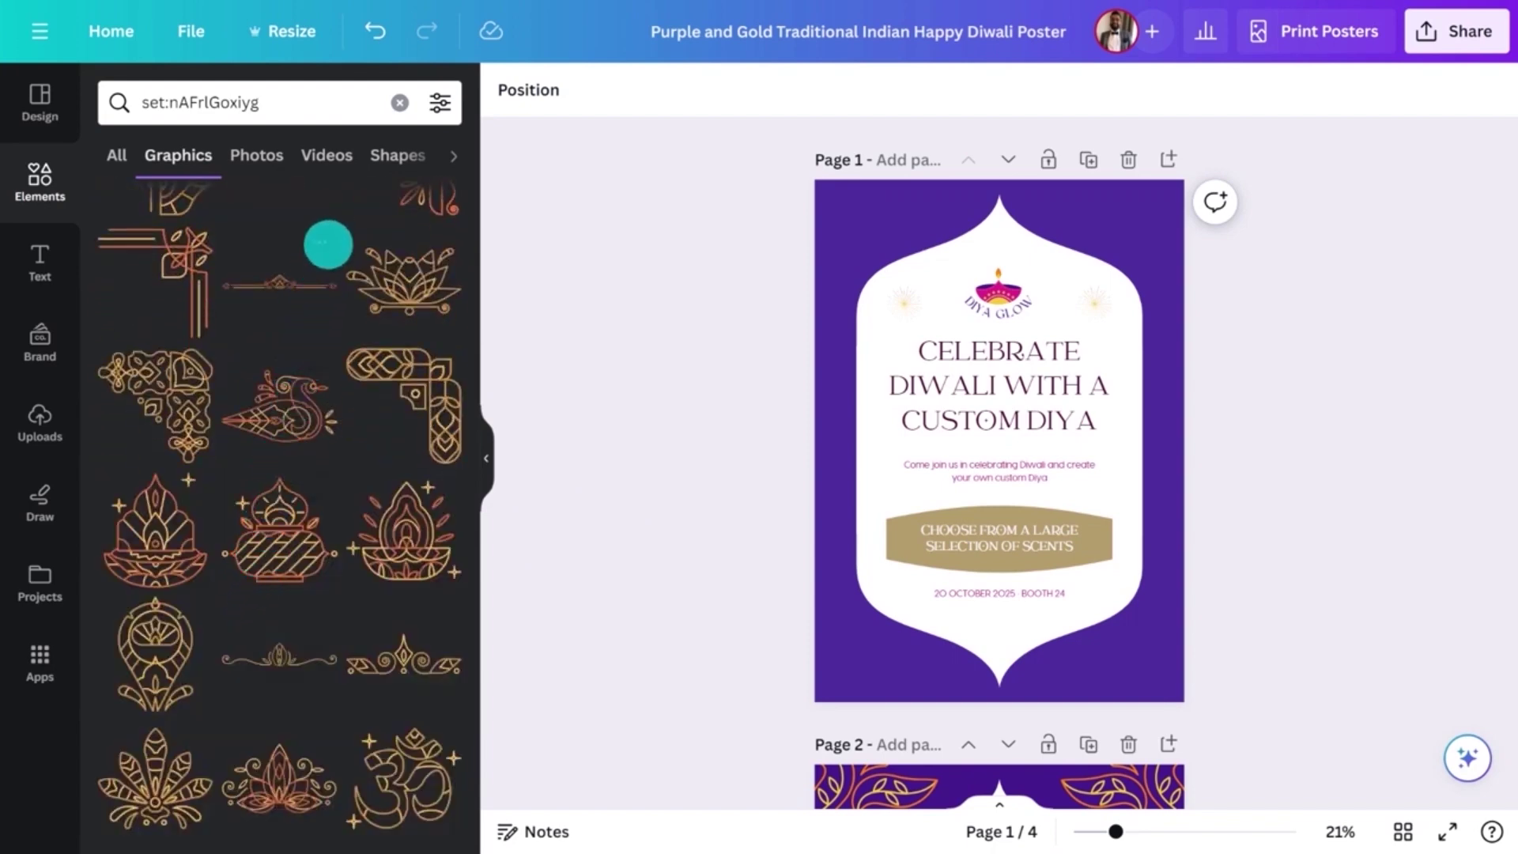
{"action": "left_click", "coordinate": [321, 240]}
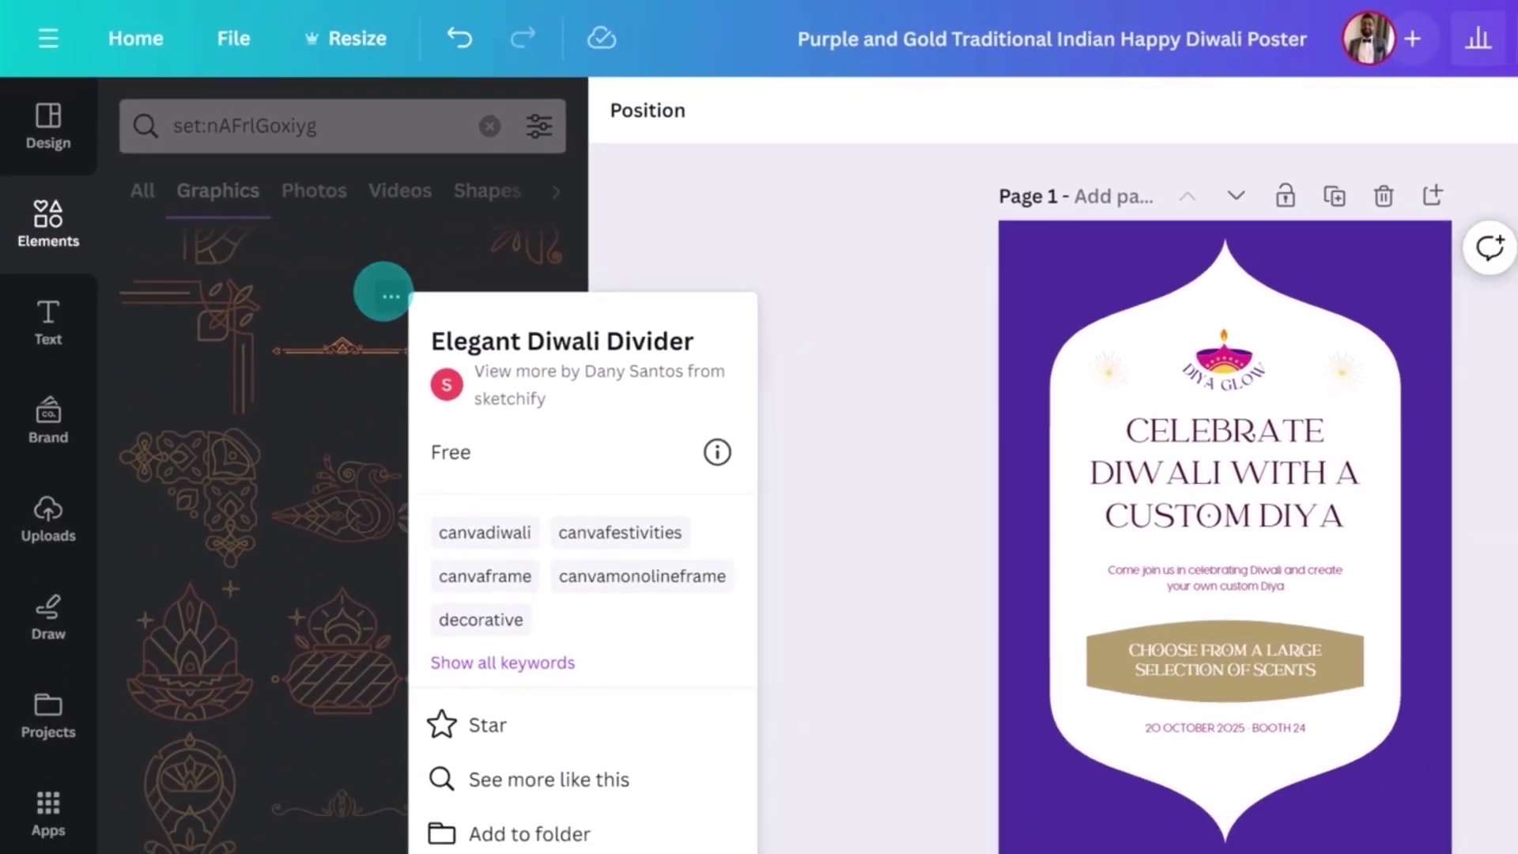
{"action": "left_click", "coordinate": [425, 323]}
{"action": "scroll", "coordinate": [313, 238], "scroll_direction": "up", "scroll_amount": 3}
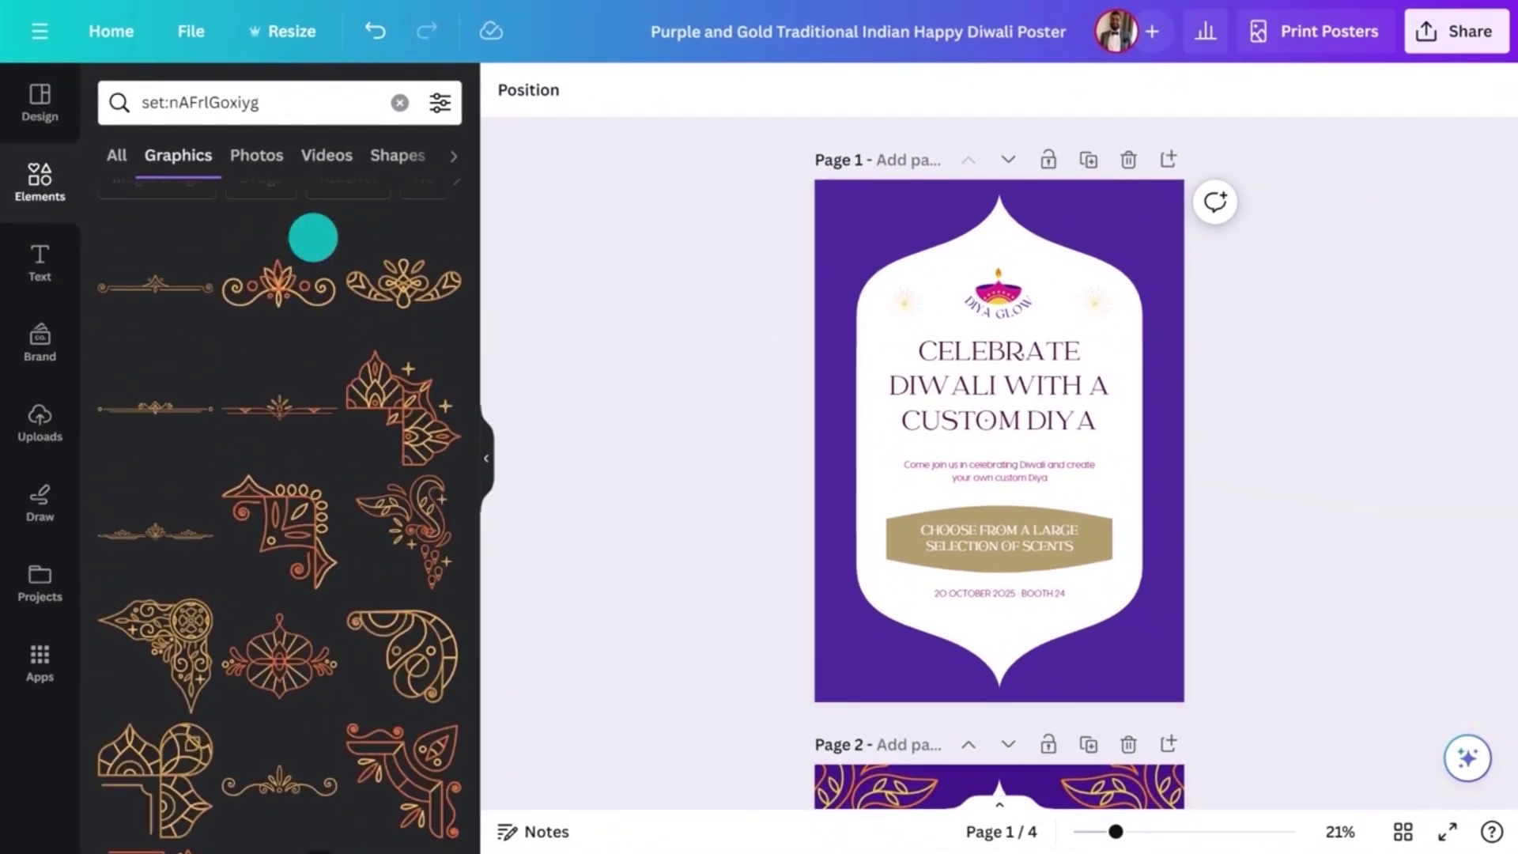
{"action": "left_click", "coordinate": [410, 513]}
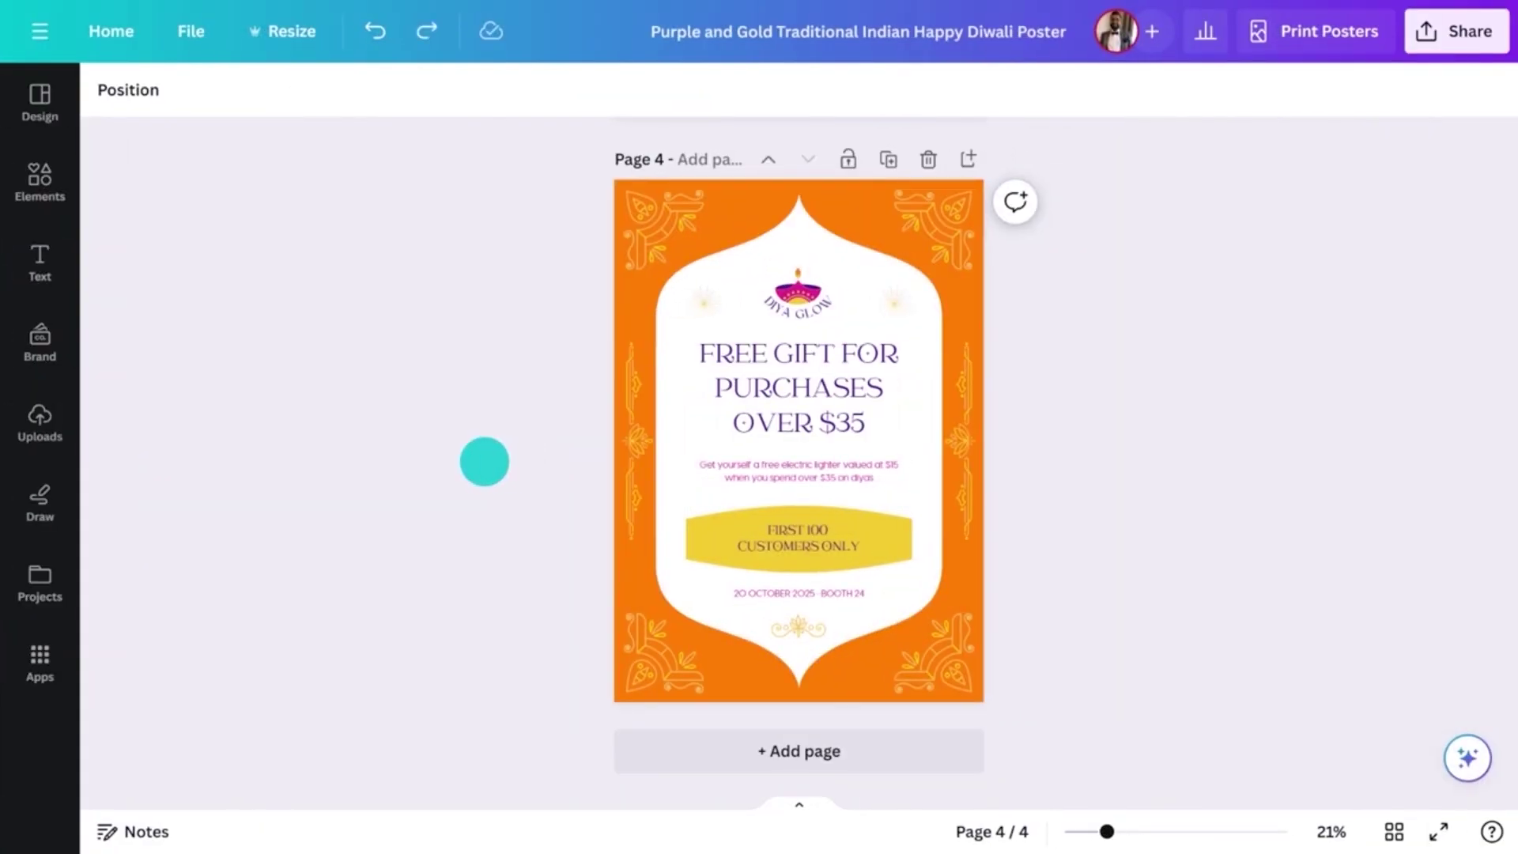
Start a poster print order, resize the design, preview the wall mockup, and view print sizes
{"action": "left_click", "coordinate": [1297, 35]}
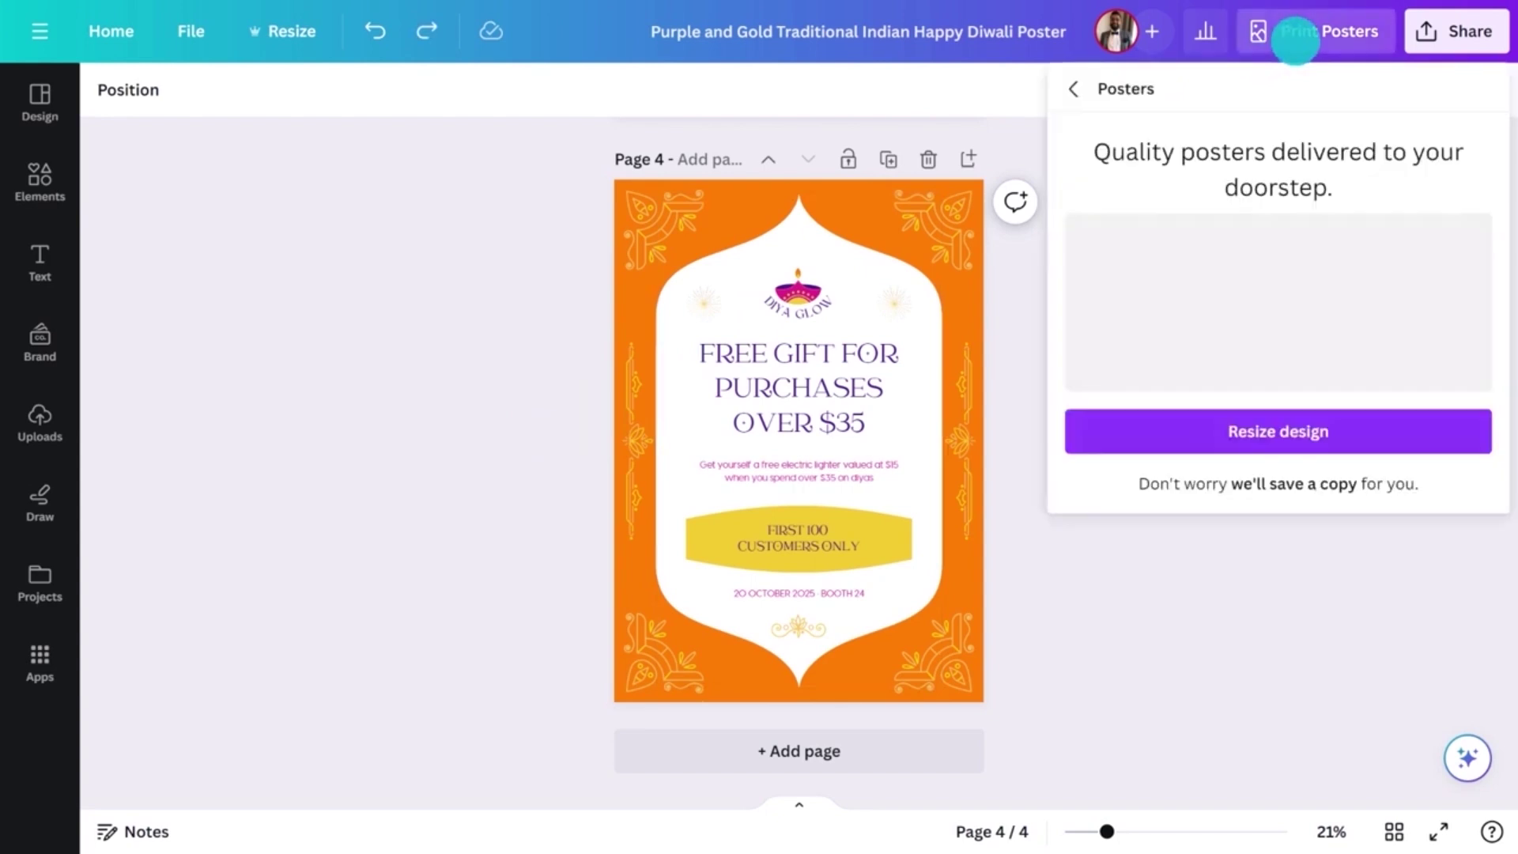
{"action": "left_click", "coordinate": [1281, 537]}
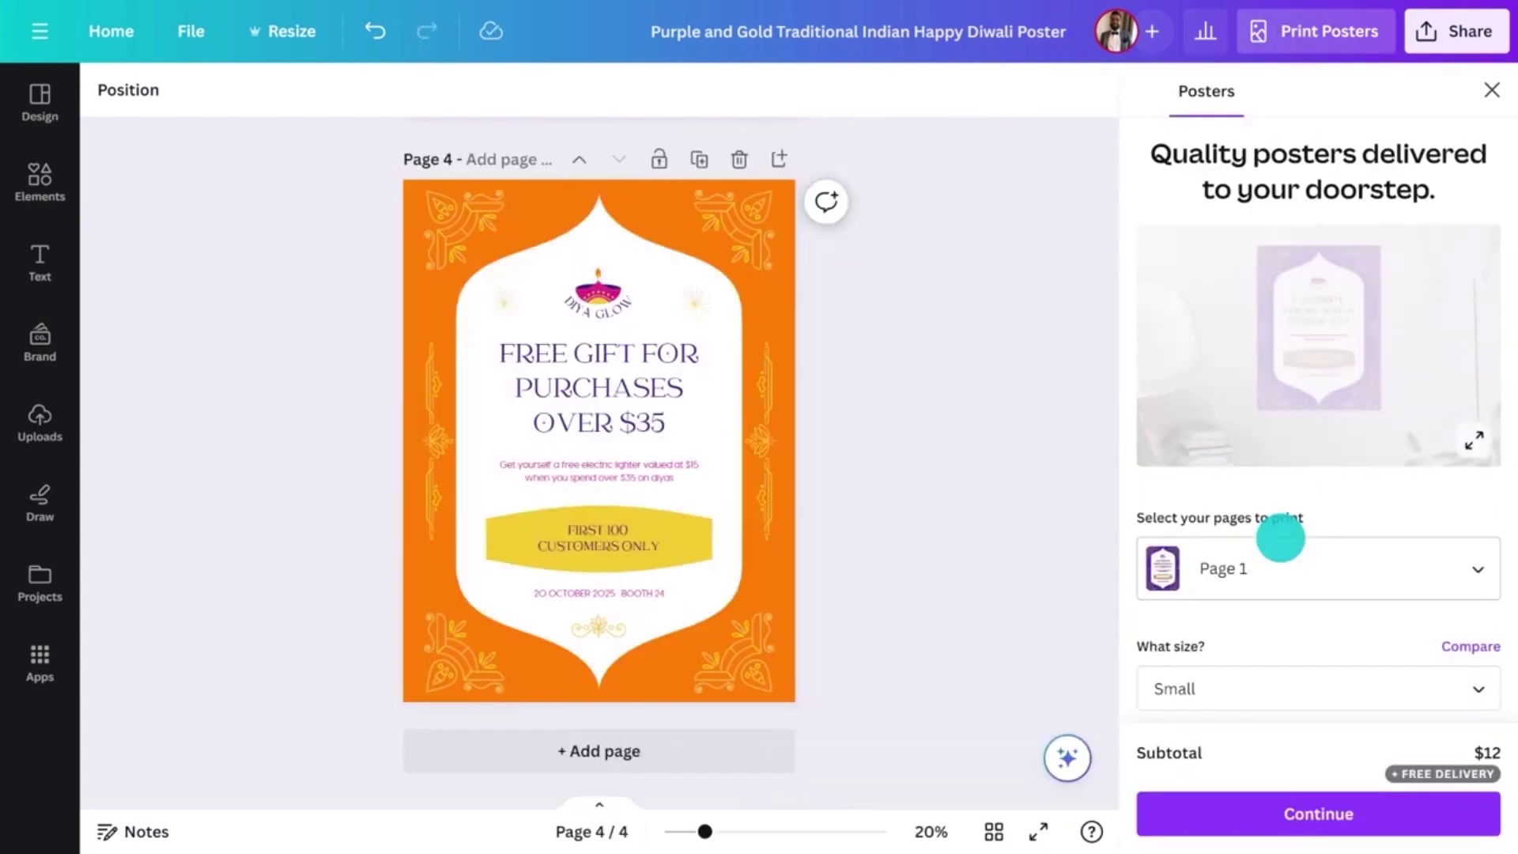
{"action": "left_click", "coordinate": [1468, 448]}
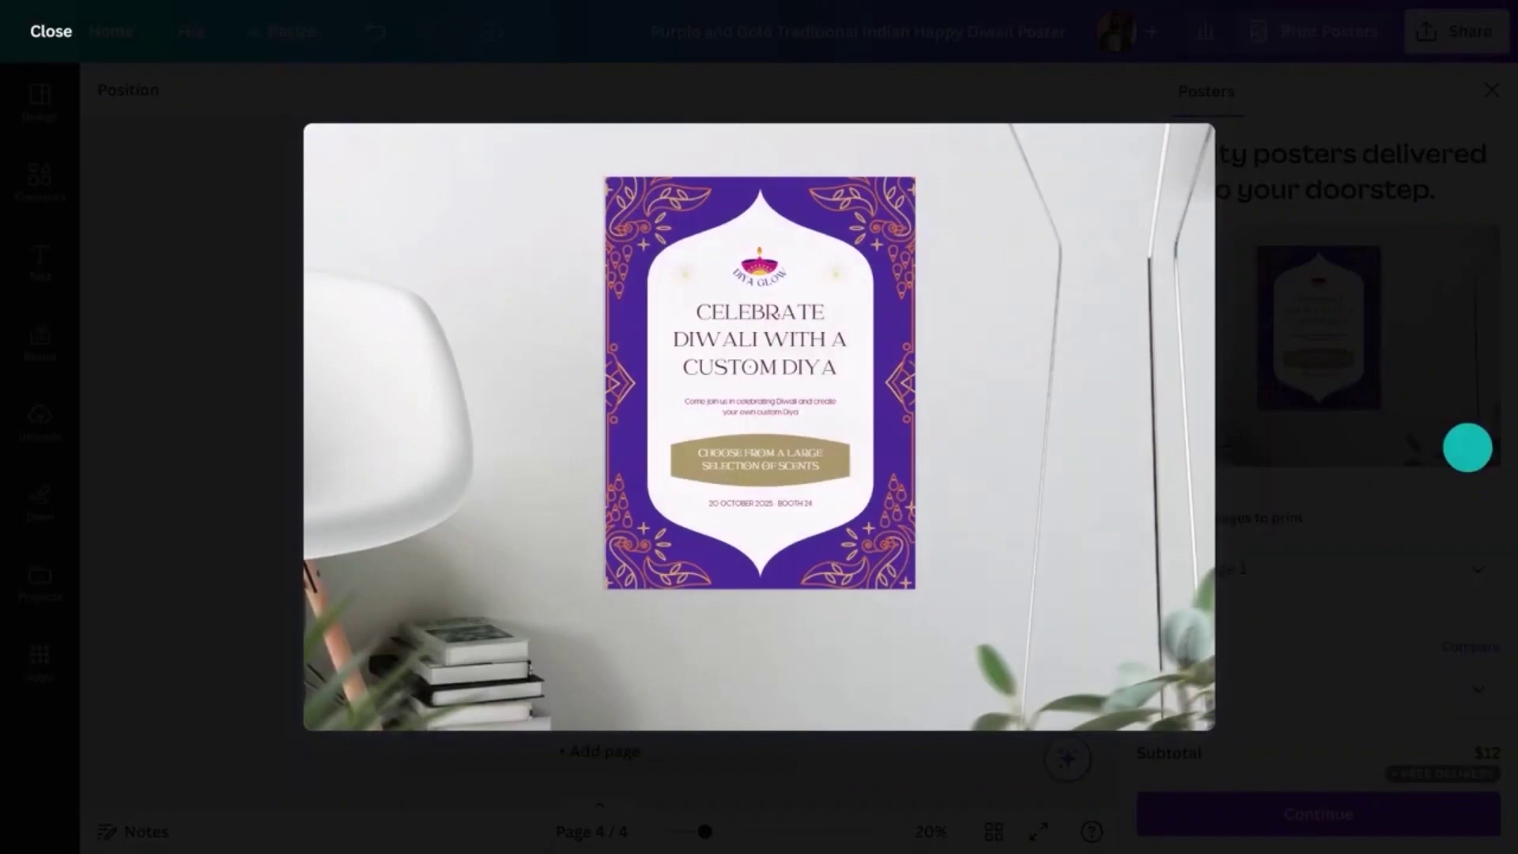
{"action": "left_click", "coordinate": [1467, 447]}
{"action": "left_click", "coordinate": [1453, 686]}
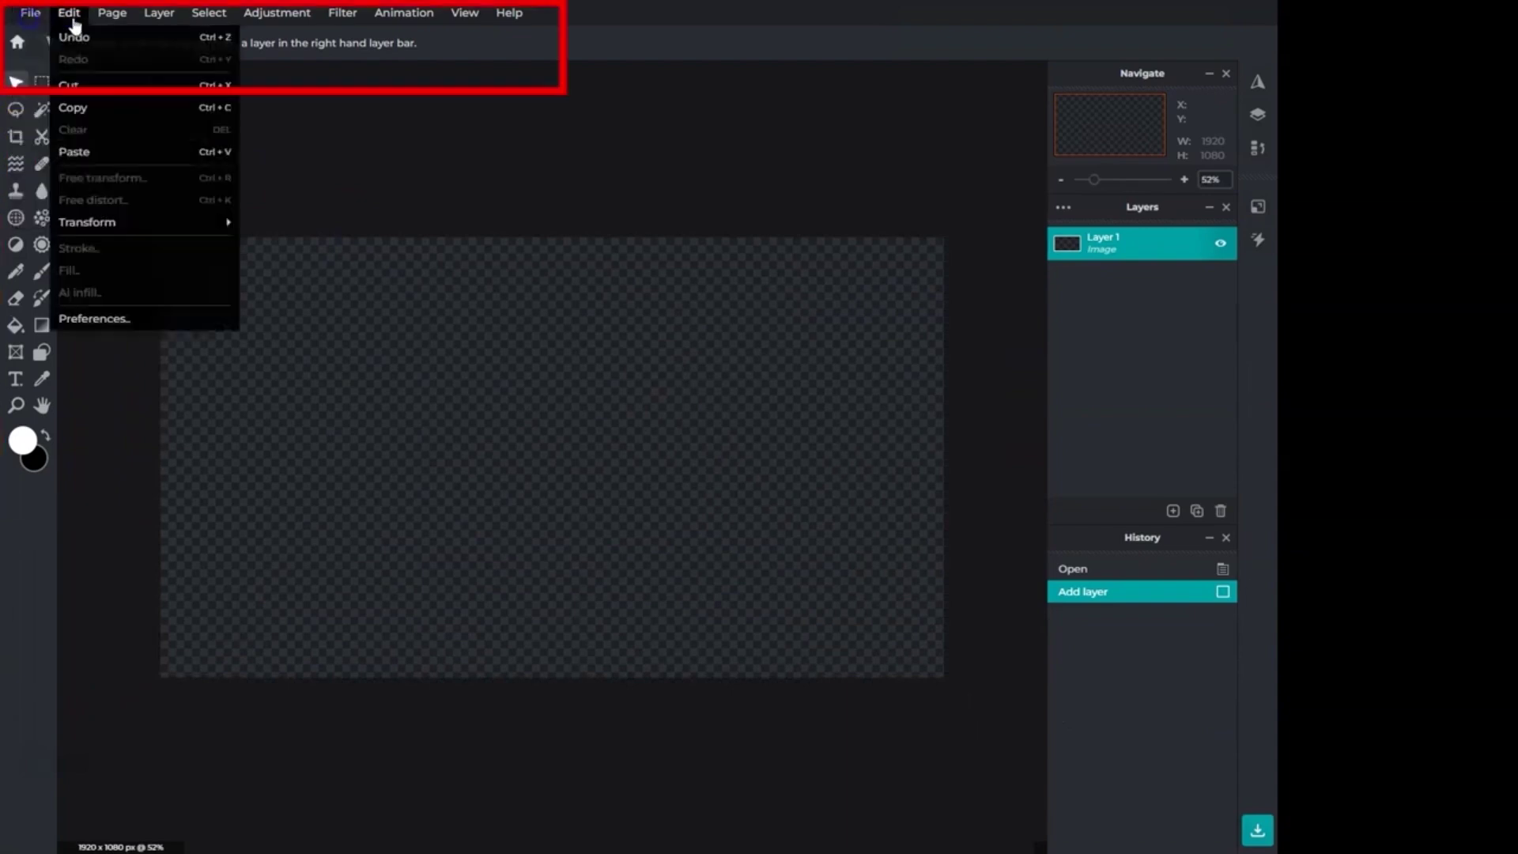
Look through Pixlr E's Animation menu, then dismiss it
{"action": "left_click", "coordinate": [392, 15]}
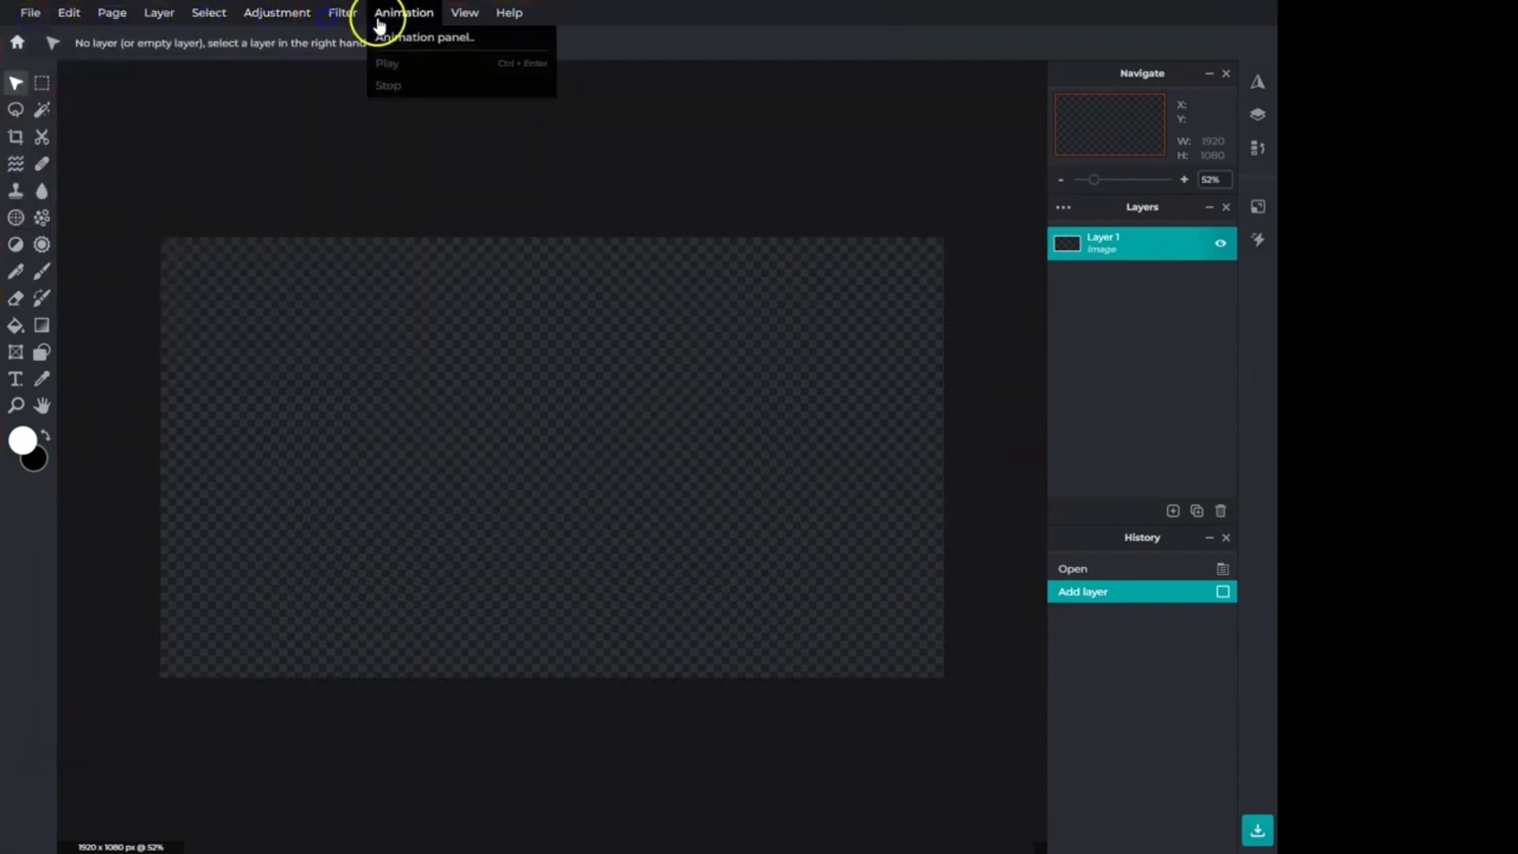
{"action": "left_click", "coordinate": [1118, 317]}
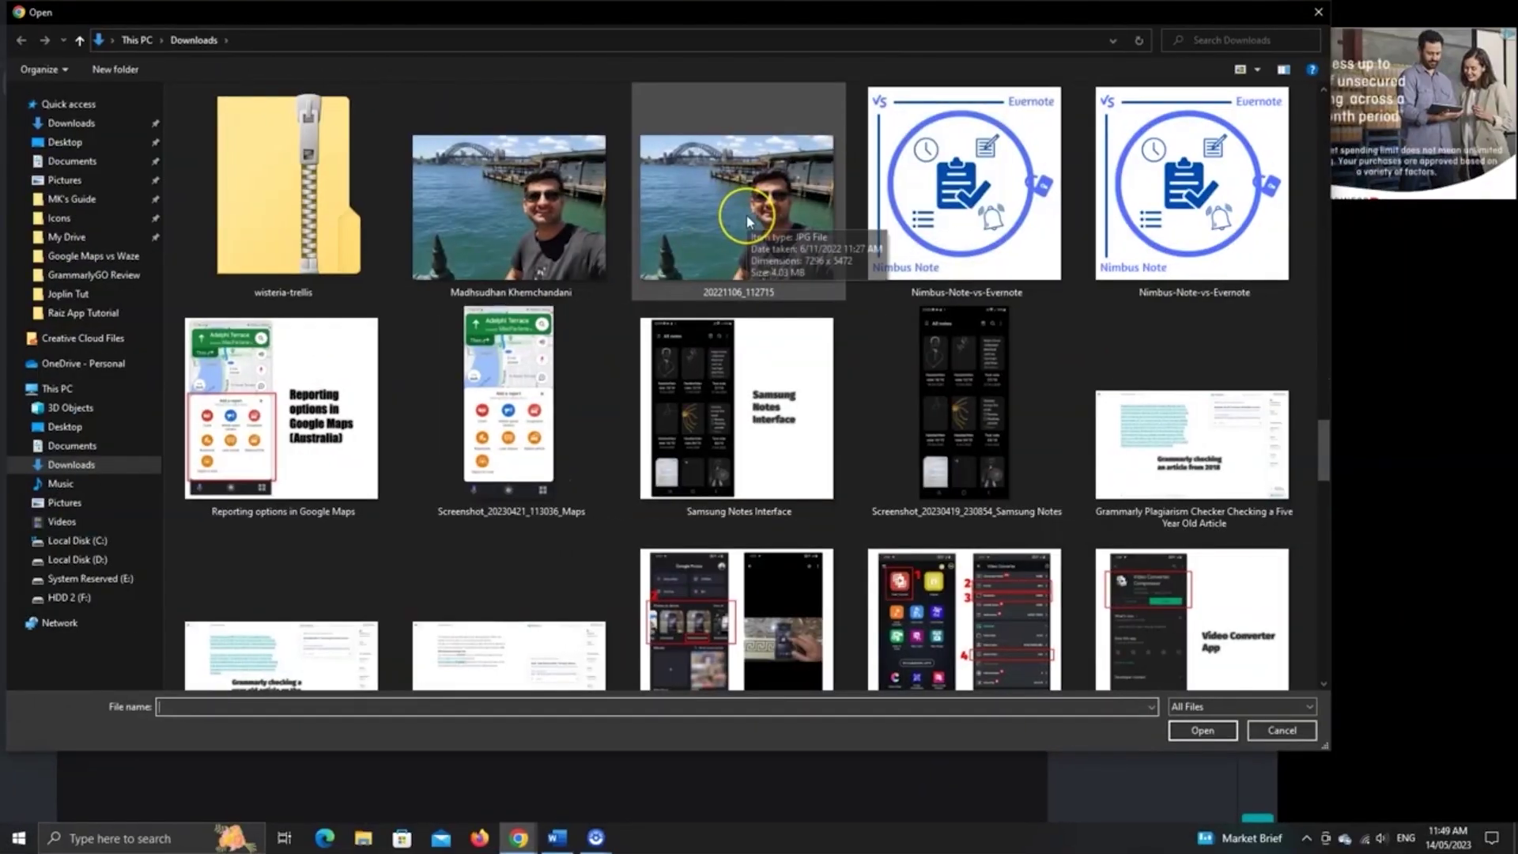
Open the harbour selfie at Ultra HD 3840x2880
{"action": "double_click", "coordinate": [746, 214]}
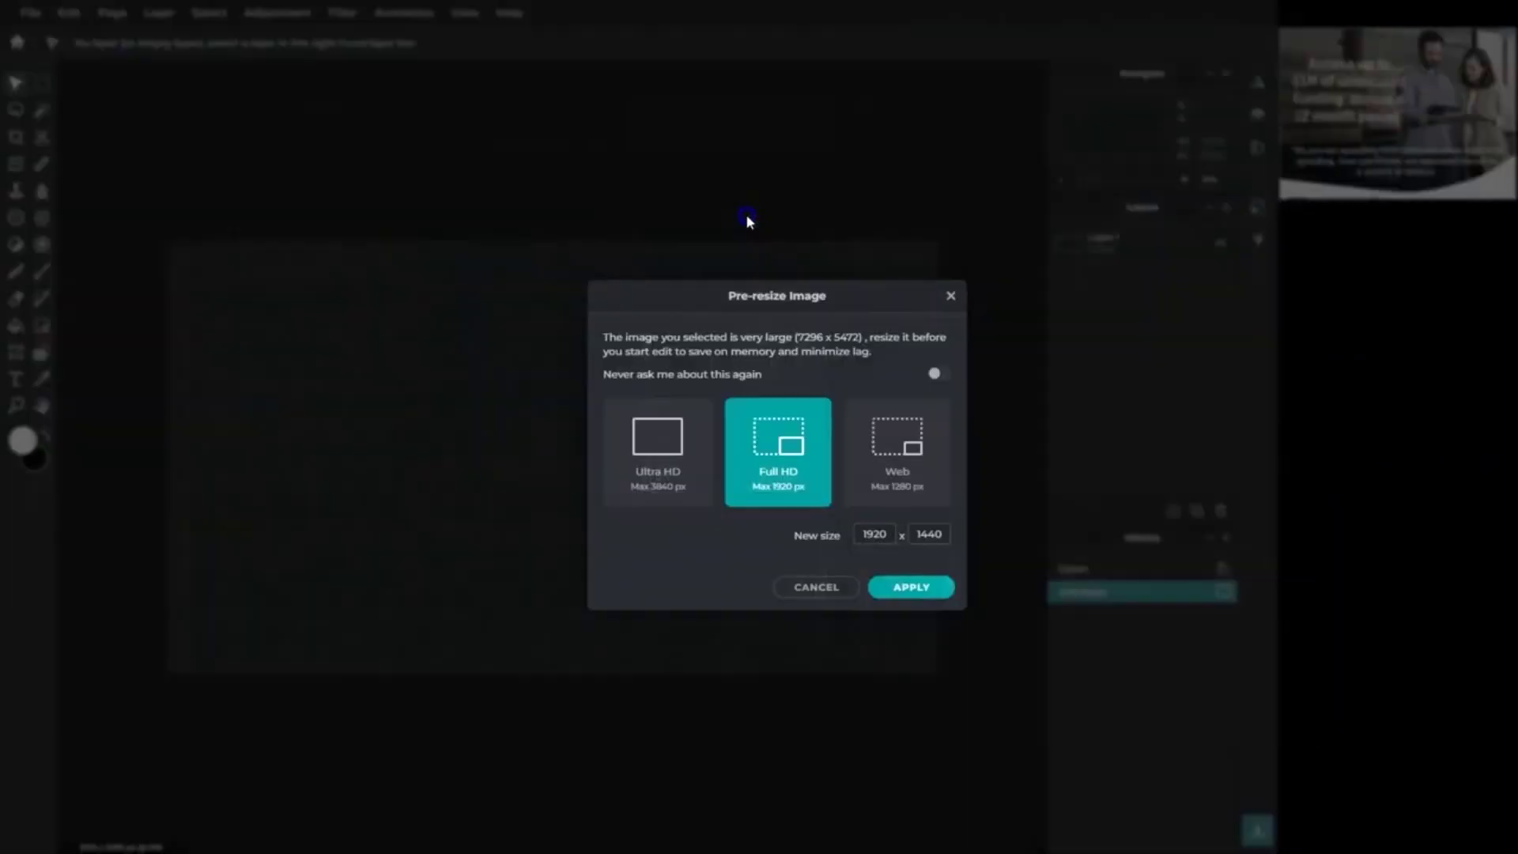
{"action": "left_click", "coordinate": [678, 433]}
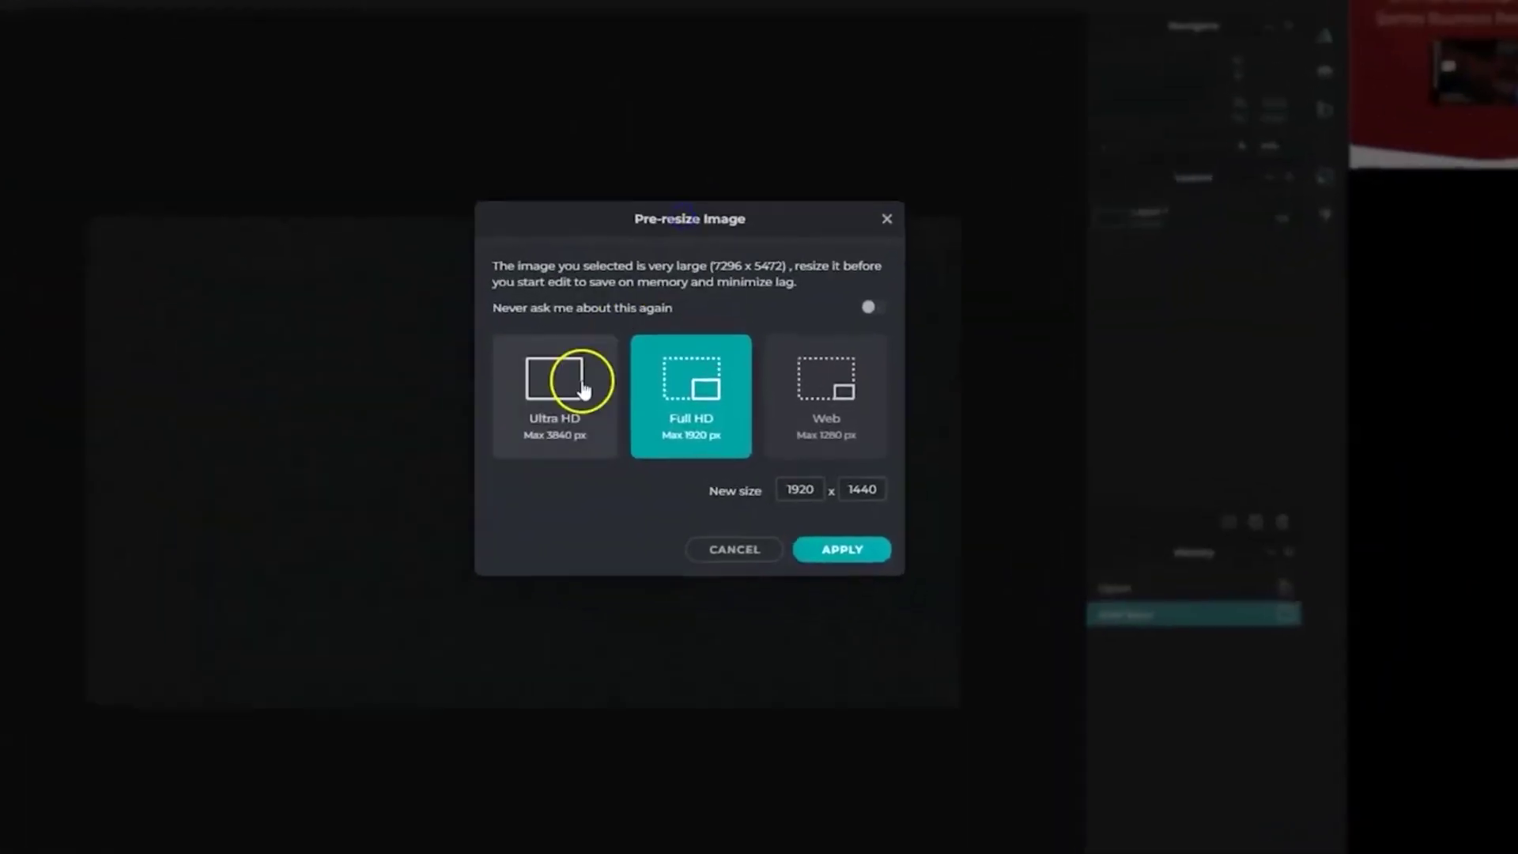
{"action": "left_click", "coordinate": [757, 445]}
{"action": "left_click", "coordinate": [539, 391]}
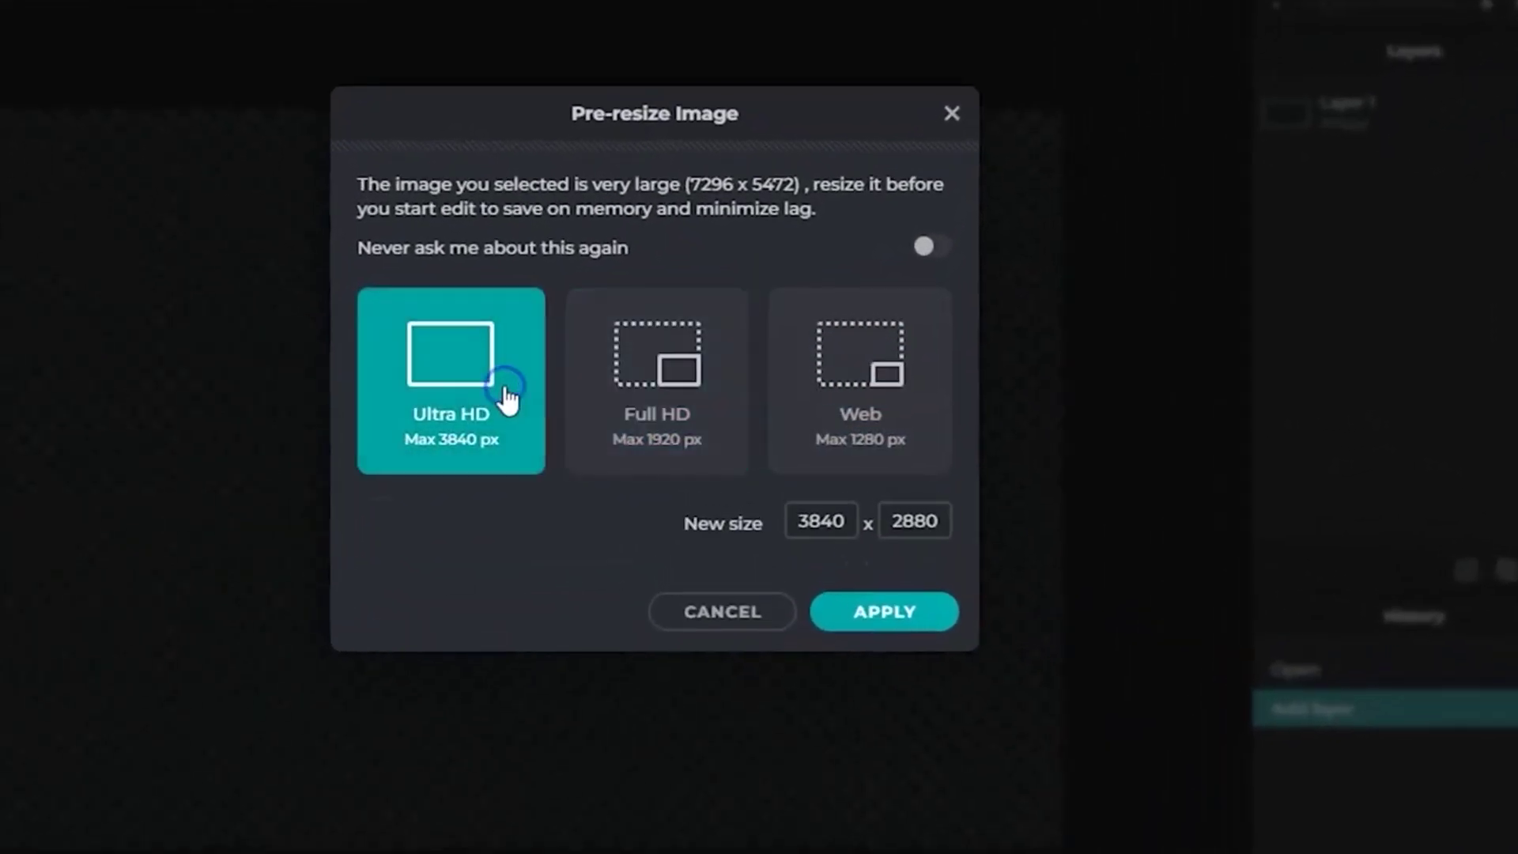
{"action": "left_click", "coordinate": [730, 392]}
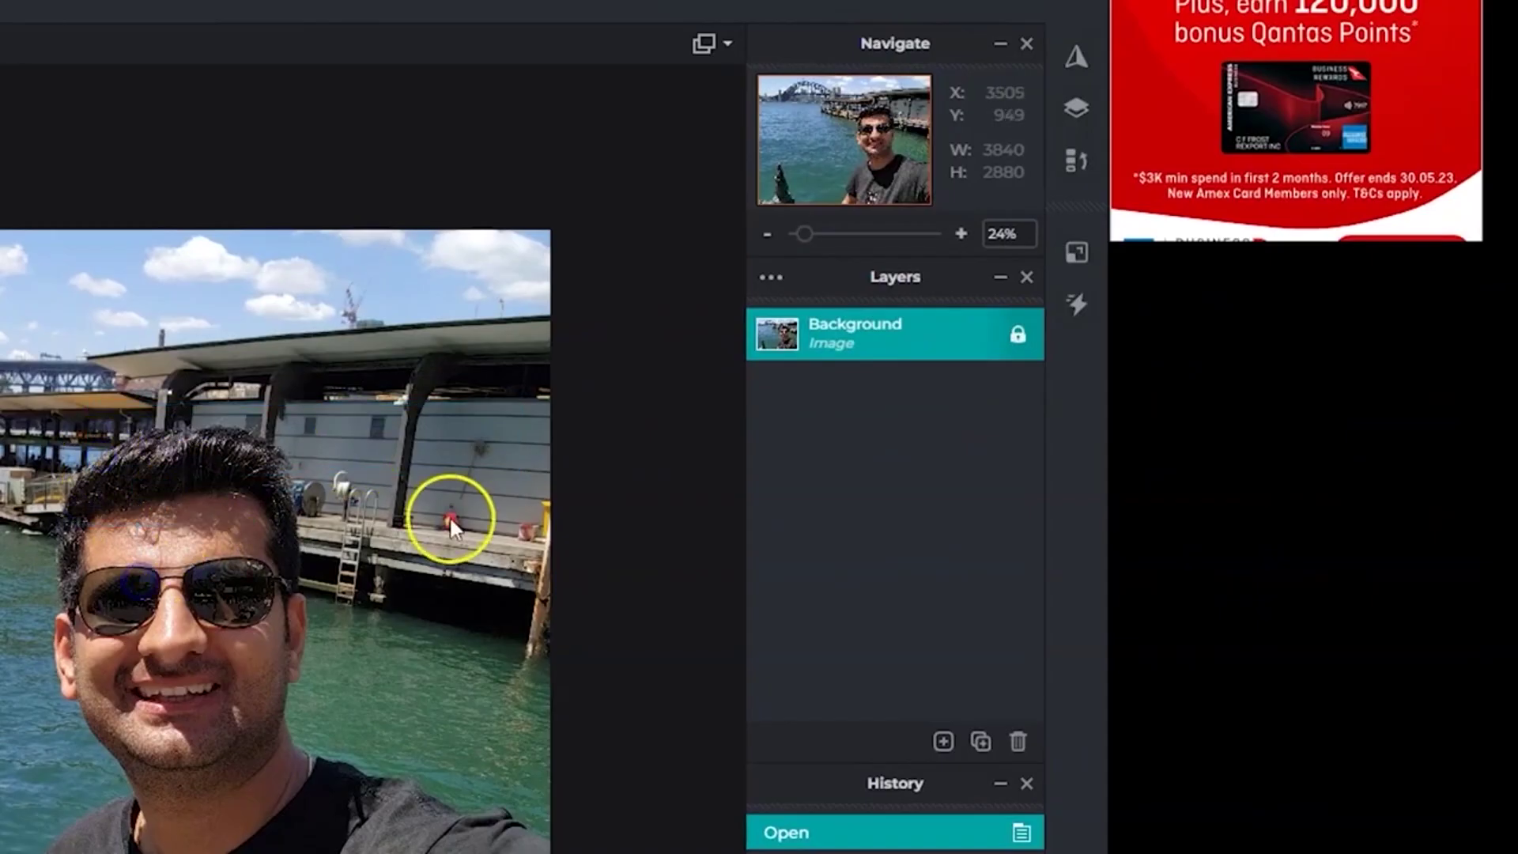
Unlock the Background layer and test rotating and flipping the photo, restoring its orientation
{"action": "left_click", "coordinate": [1020, 338]}
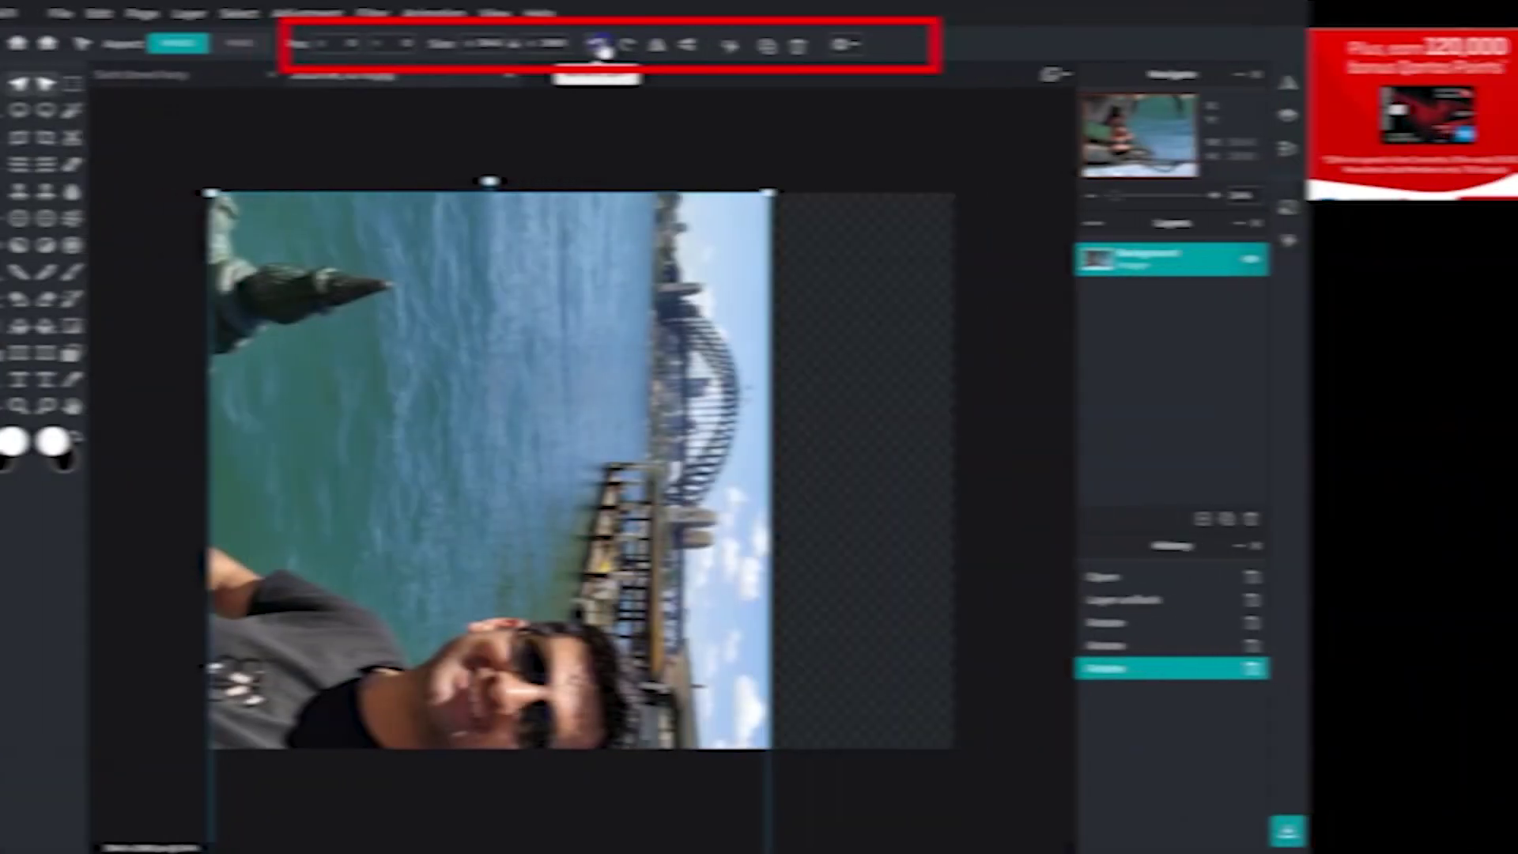
{"action": "left_click", "coordinate": [571, 48]}
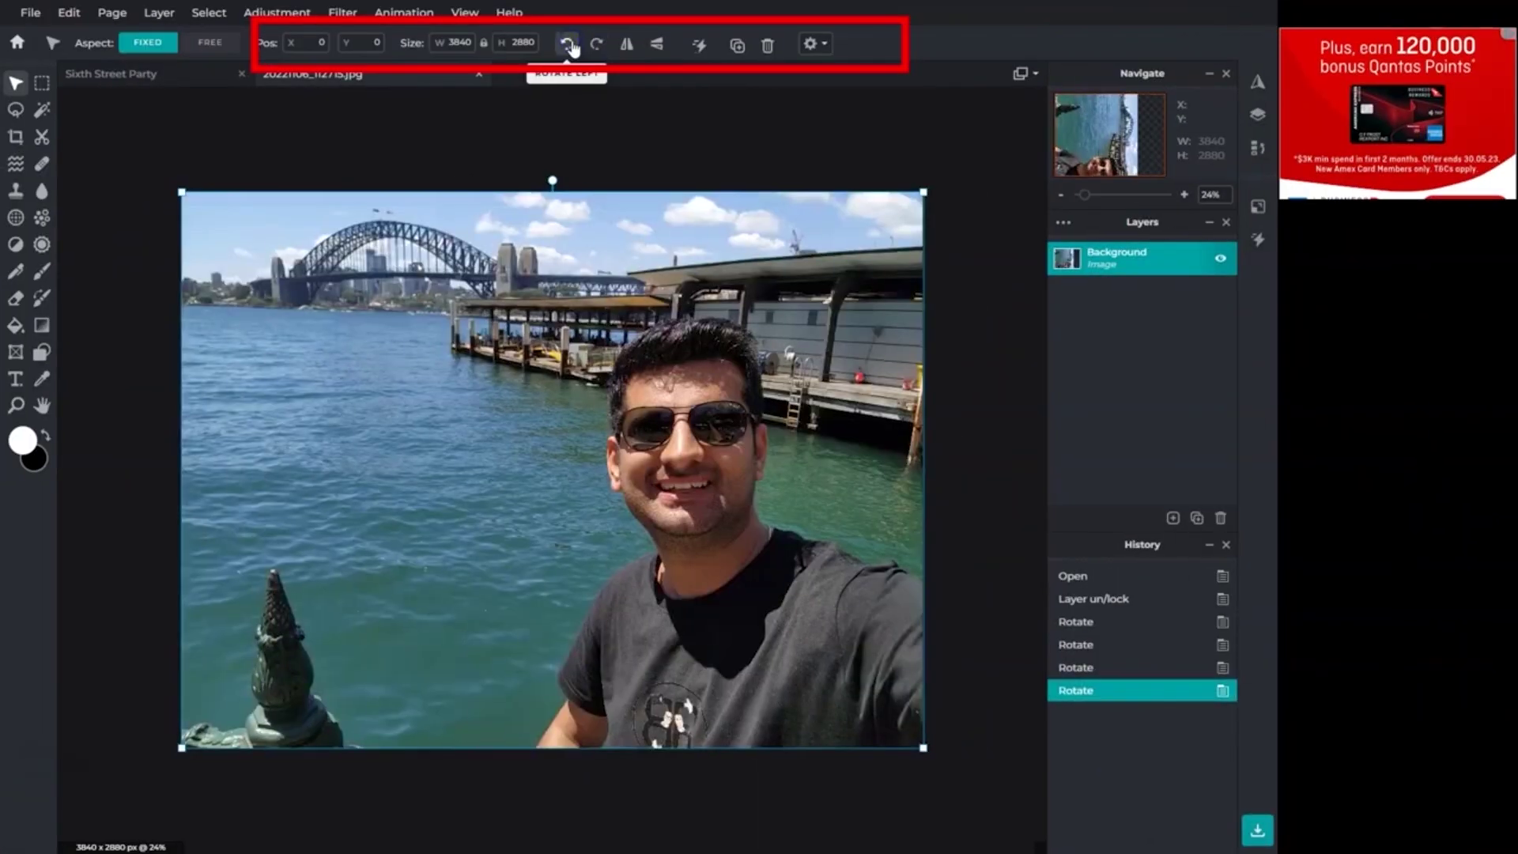
{"action": "left_click", "coordinate": [624, 45]}
{"action": "left_click", "coordinate": [624, 46]}
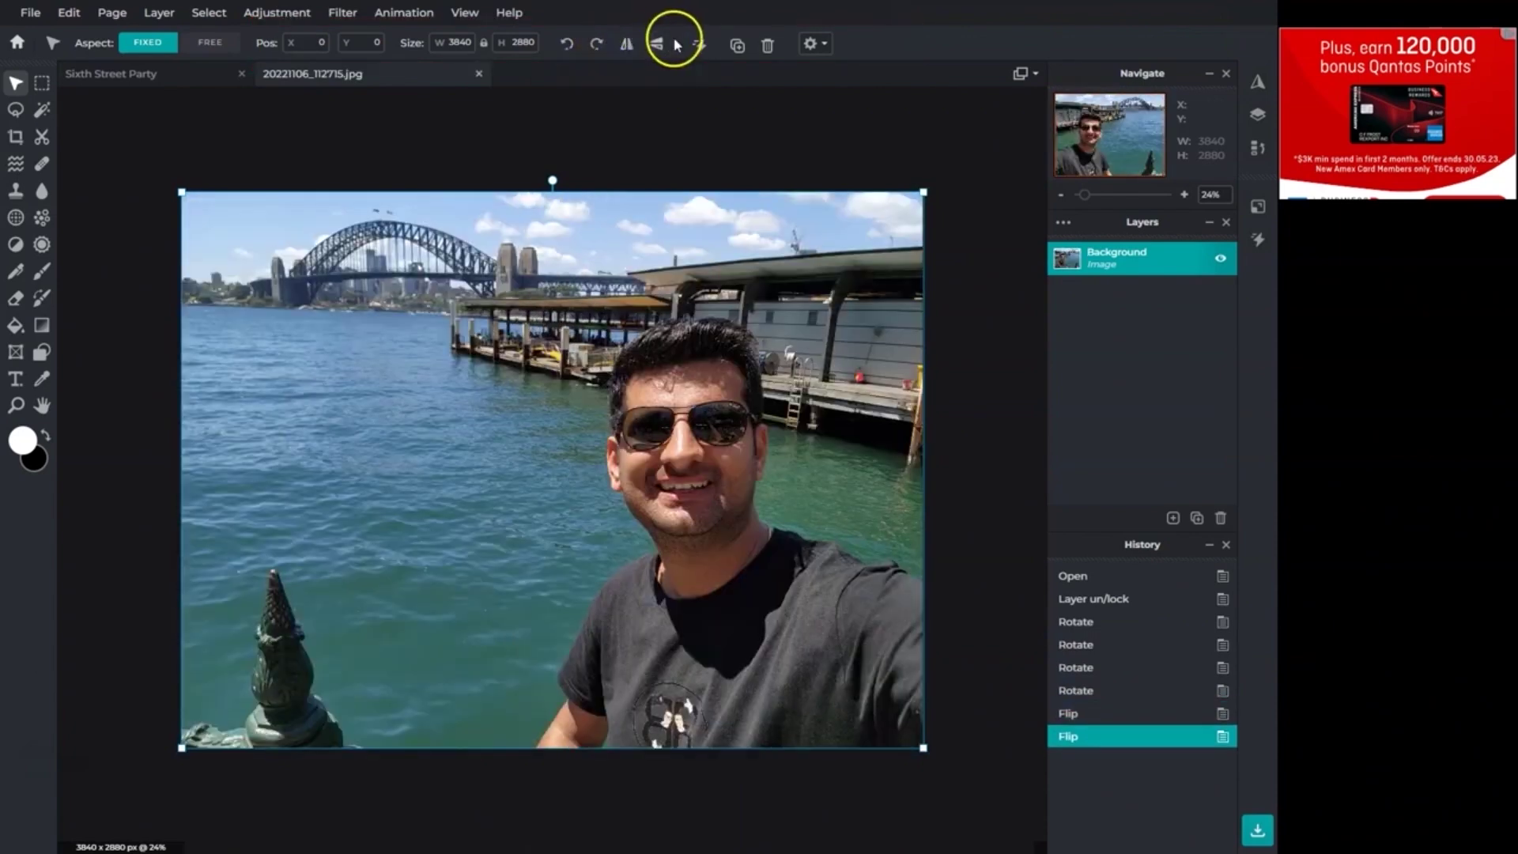
{"action": "left_click", "coordinate": [658, 45]}
{"action": "left_click", "coordinate": [658, 45]}
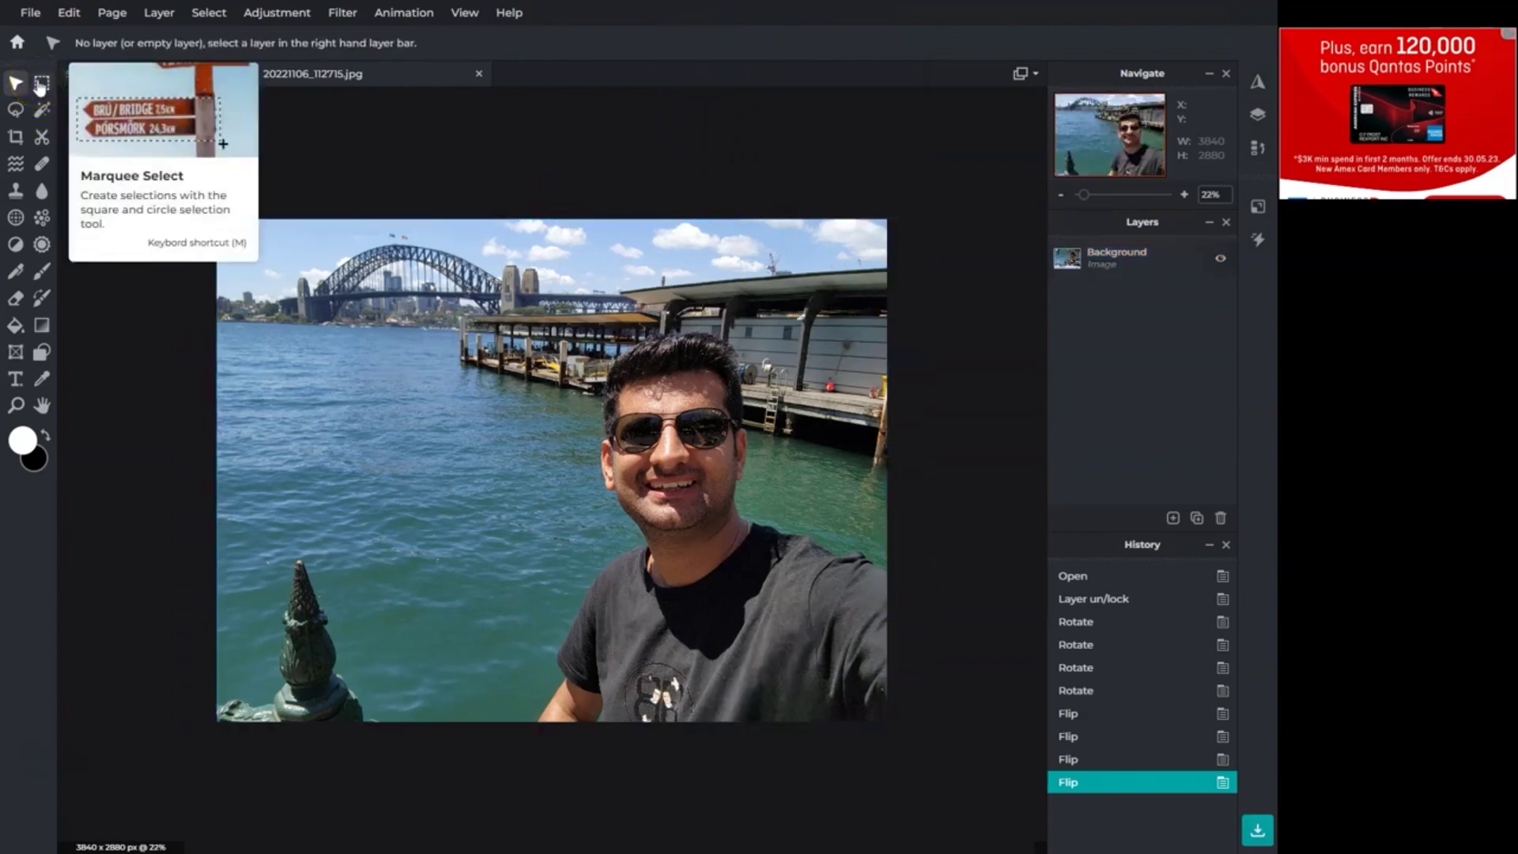
{"action": "left_click", "coordinate": [41, 87]}
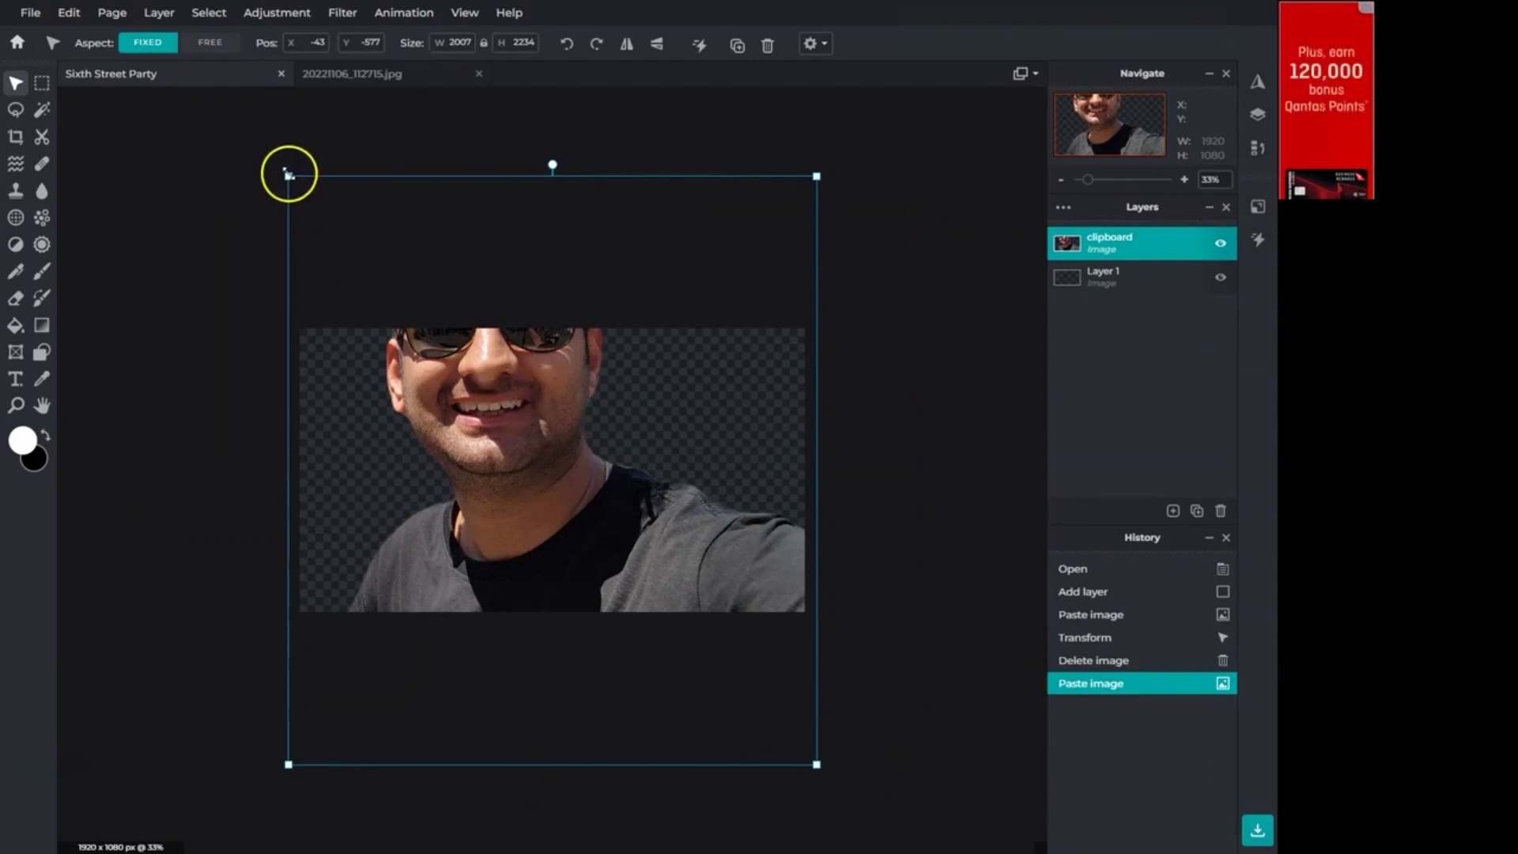
Shrink the pasted cutout of the man and move it to the lower right
{"action": "left_click_drag", "start_coordinate": [288, 174], "coordinate": [524, 455]}
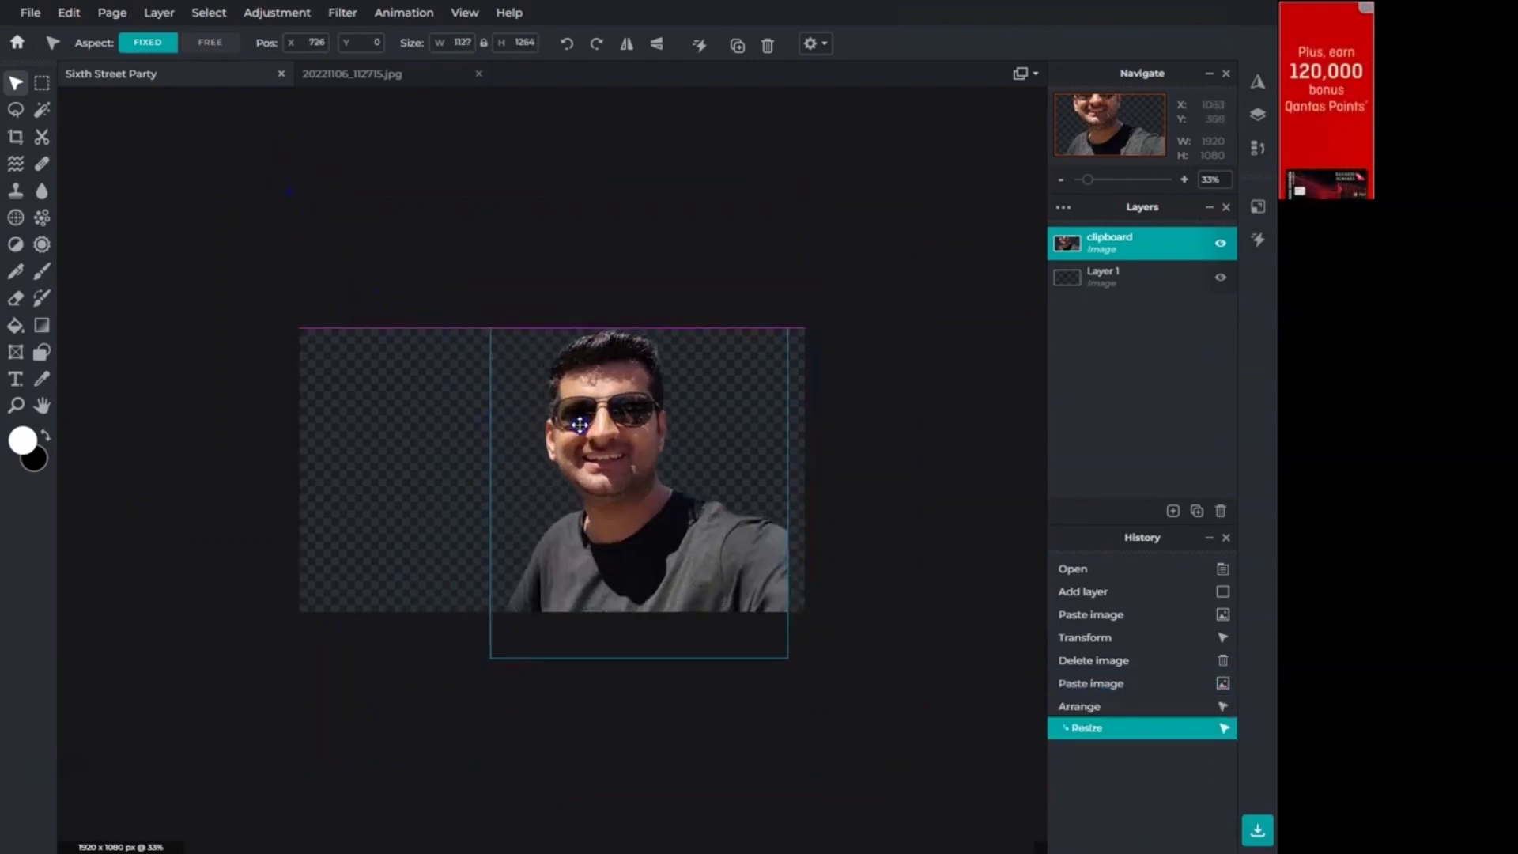
{"action": "left_click_drag", "start_coordinate": [579, 425], "coordinate": [590, 425]}
{"action": "left_click_drag", "start_coordinate": [499, 325], "coordinate": [535, 370]}
{"action": "left_click_drag", "start_coordinate": [634, 474], "coordinate": [657, 469]}
{"action": "mouse_move", "coordinate": [559, 364]}
{"action": "left_mouse_down"}
{"action": "mouse_move", "coordinate": [604, 431]}
{"action": "mouse_move", "coordinate": [593, 392]}
{"action": "left_mouse_up"}
{"action": "left_click_drag", "start_coordinate": [659, 468], "coordinate": [672, 461]}
{"action": "scroll", "coordinate": [672, 461], "scroll_direction": "up", "scroll_amount": 2}
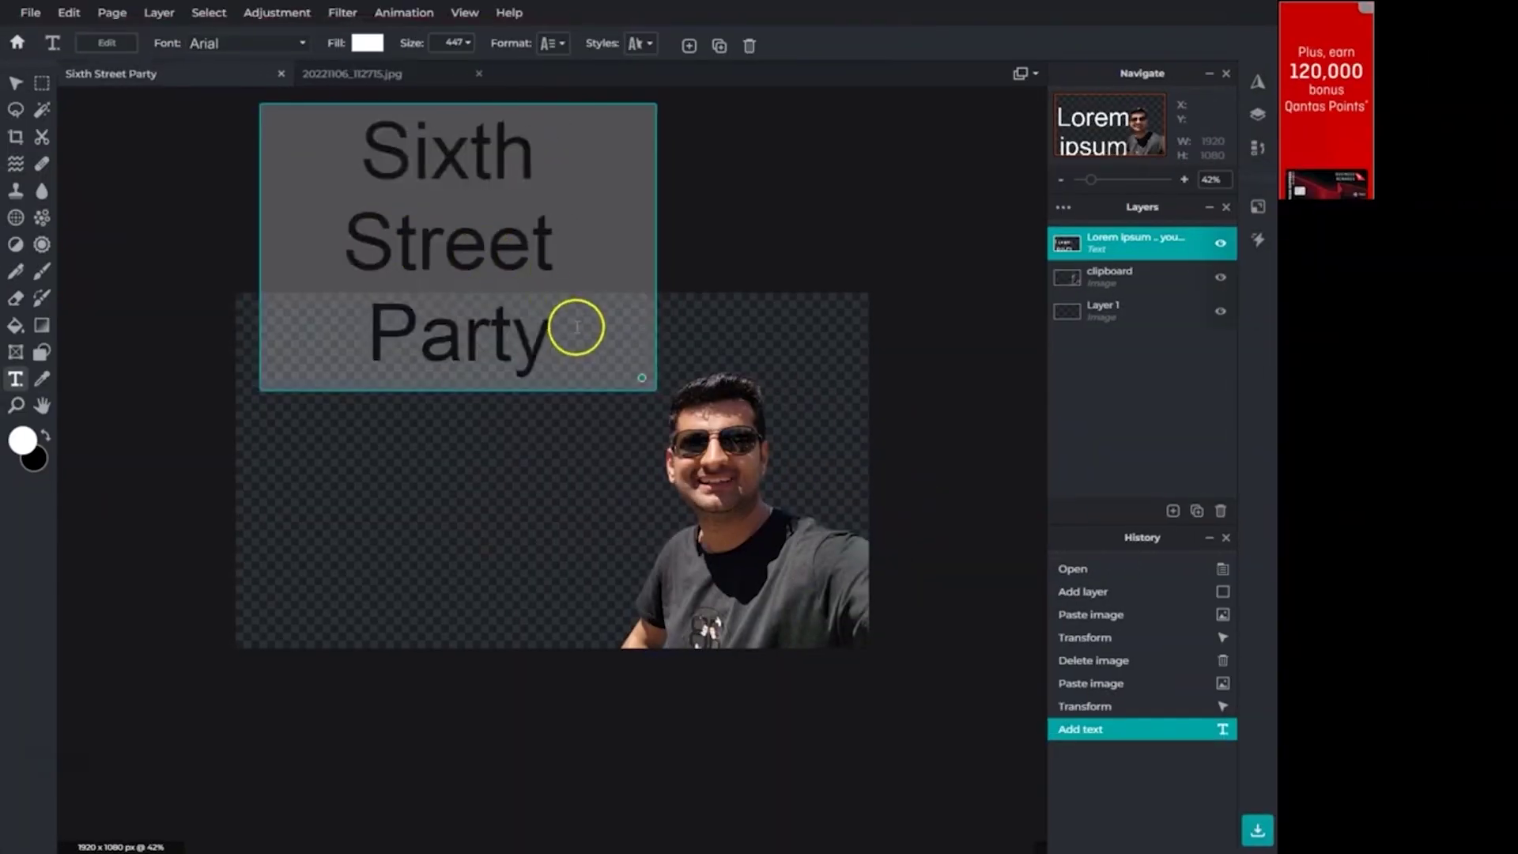
Restyle the Sixth Street Party title font, place the BY MK label, and enlarge the Subject cutout
{"action": "double_click", "coordinate": [577, 325]}
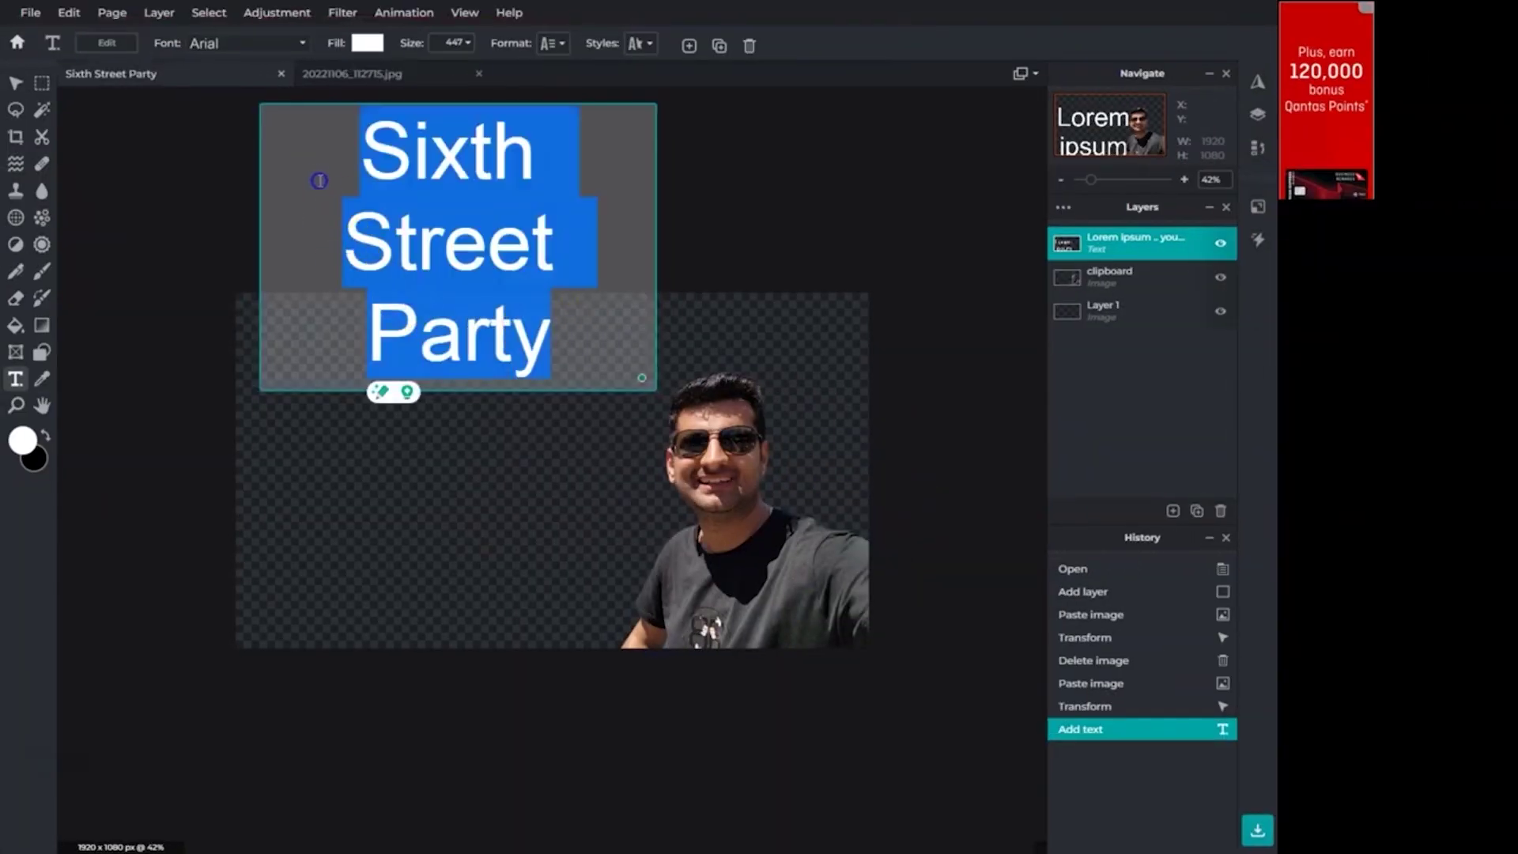
{"action": "left_click", "coordinate": [305, 44]}
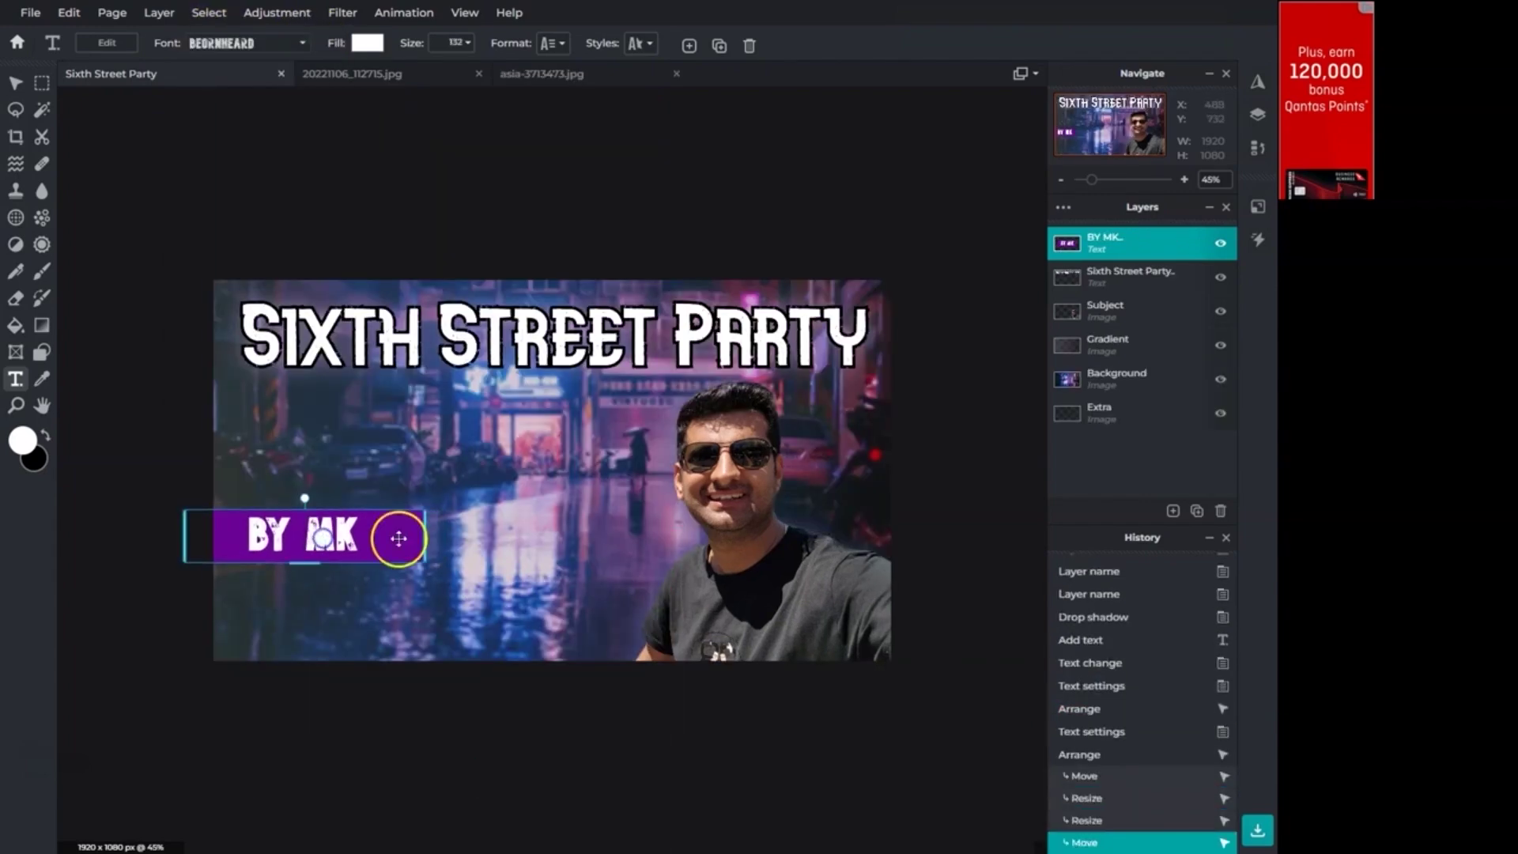
{"action": "left_click", "coordinate": [546, 536]}
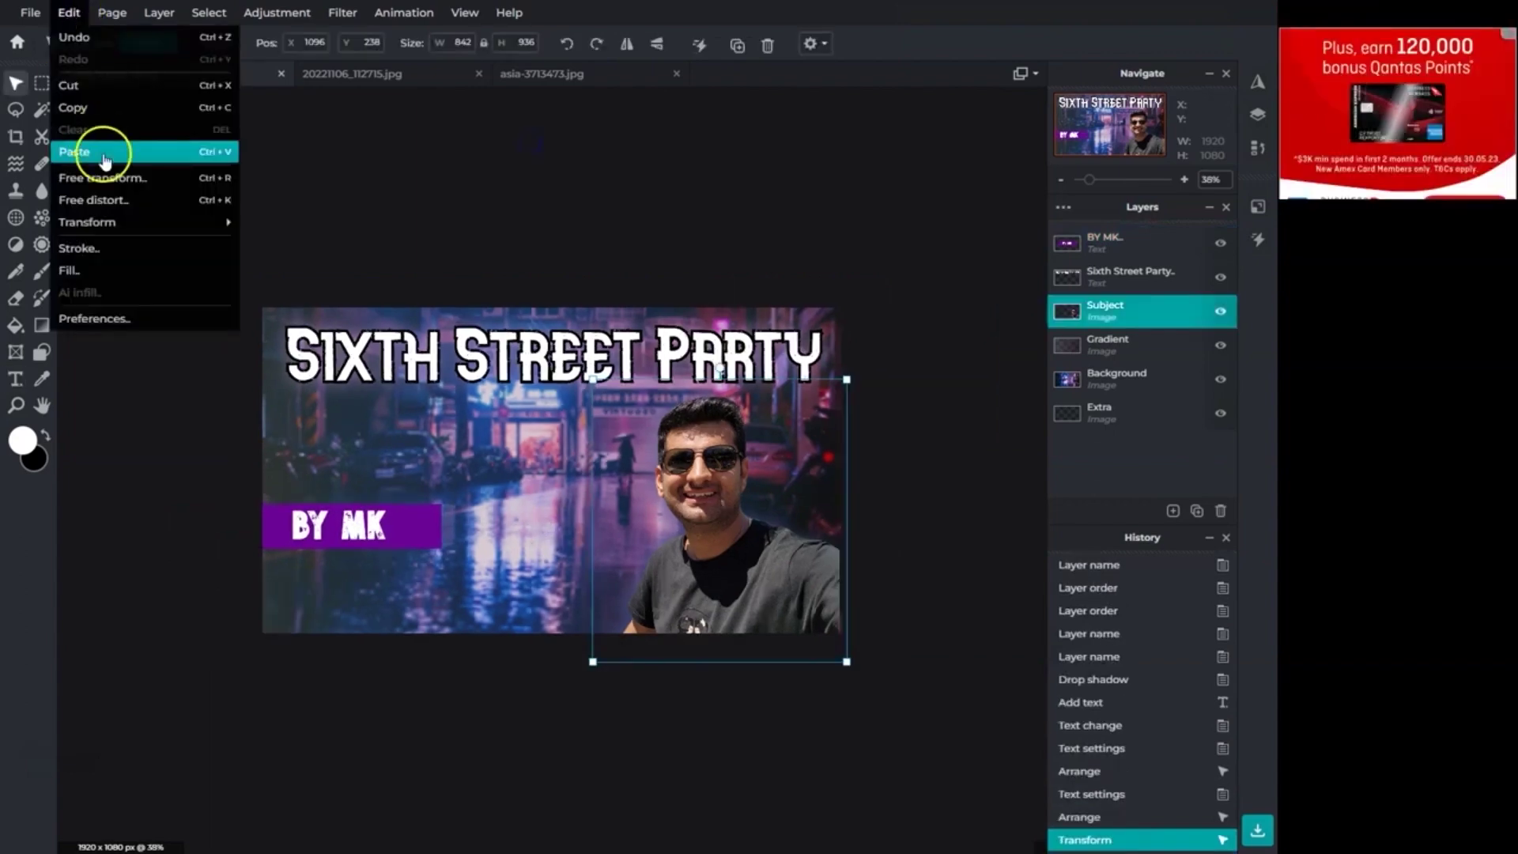
{"action": "left_click", "coordinate": [103, 150]}
{"action": "left_click_drag", "start_coordinate": [592, 521], "coordinate": [579, 520]}
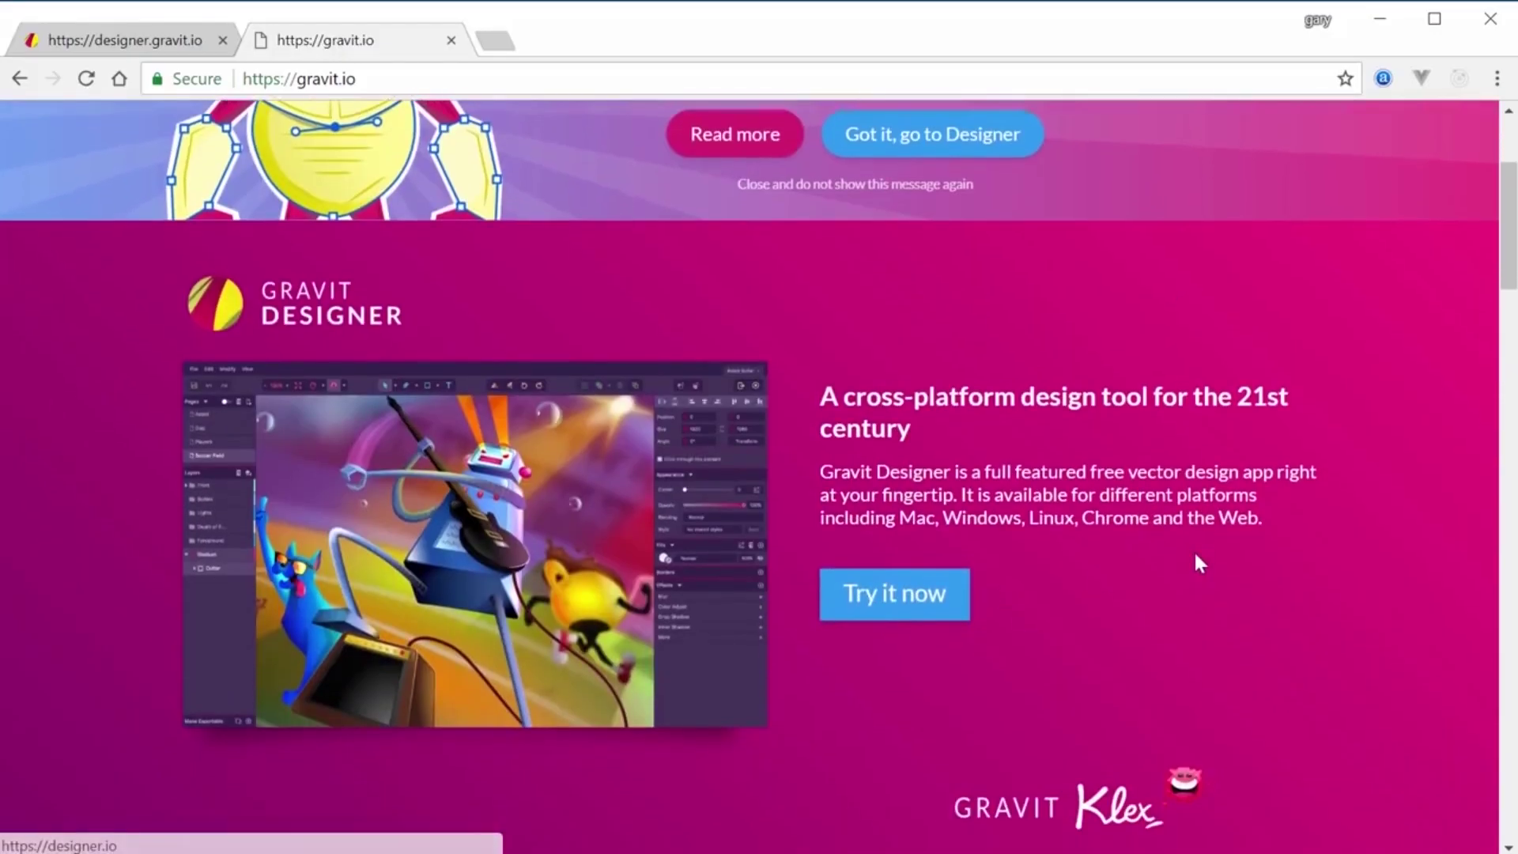
{"action": "scroll", "coordinate": [1194, 549], "scroll_direction": "down", "scroll_amount": 6}
{"action": "scroll", "coordinate": [1201, 565], "scroll_direction": "down", "scroll_amount": 3}
{"action": "scroll", "coordinate": [1208, 567], "scroll_direction": "down", "scroll_amount": 4}
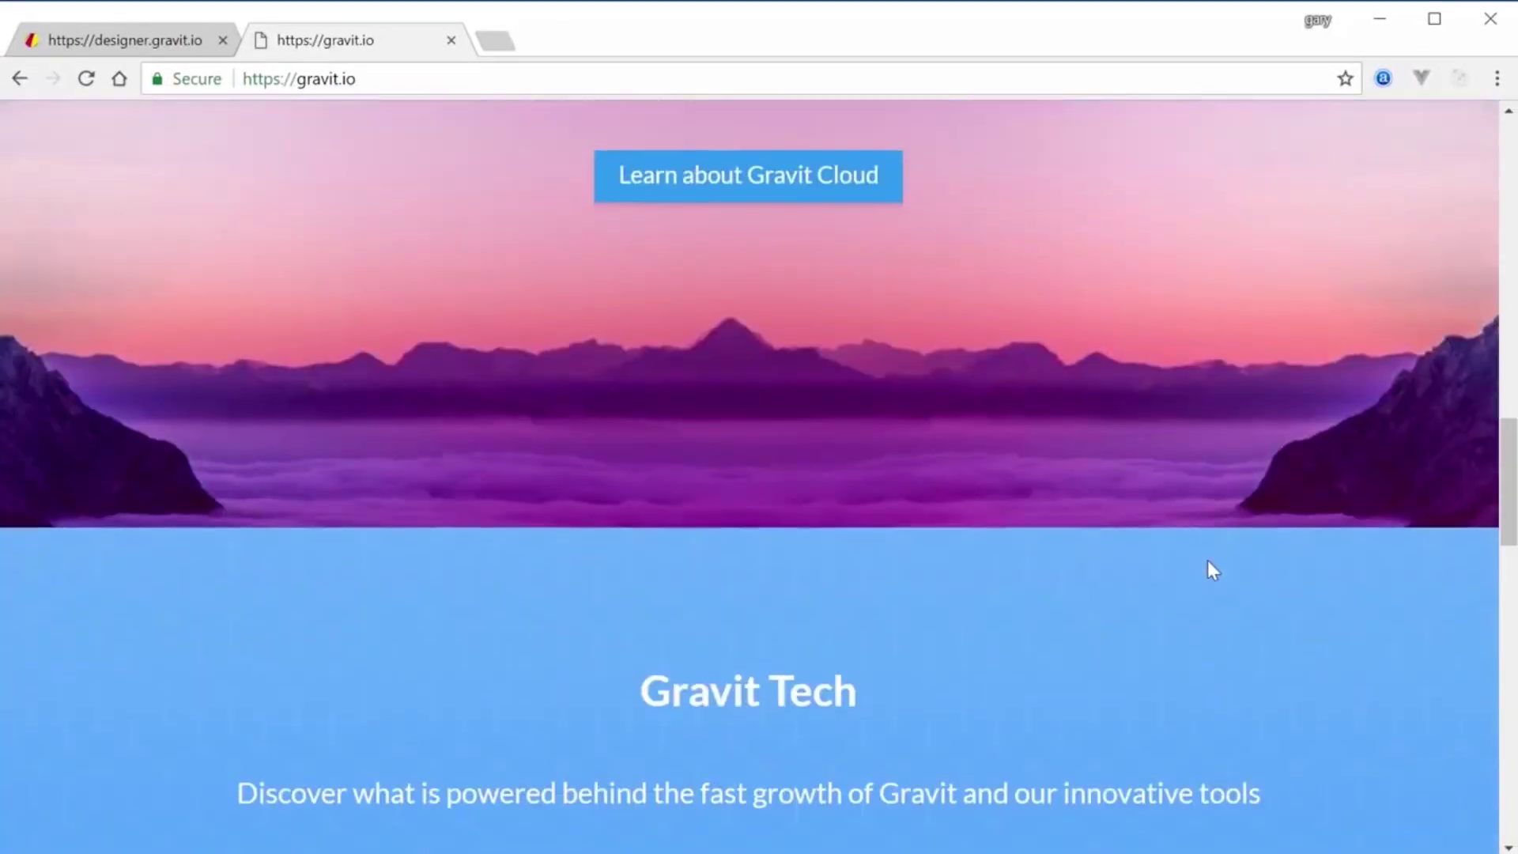
{"action": "scroll", "coordinate": [1208, 567], "scroll_direction": "down", "scroll_amount": 5}
{"action": "scroll", "coordinate": [1208, 567], "scroll_direction": "down", "scroll_amount": 2}
{"action": "scroll", "coordinate": [1210, 562], "scroll_direction": "up", "scroll_amount": 5}
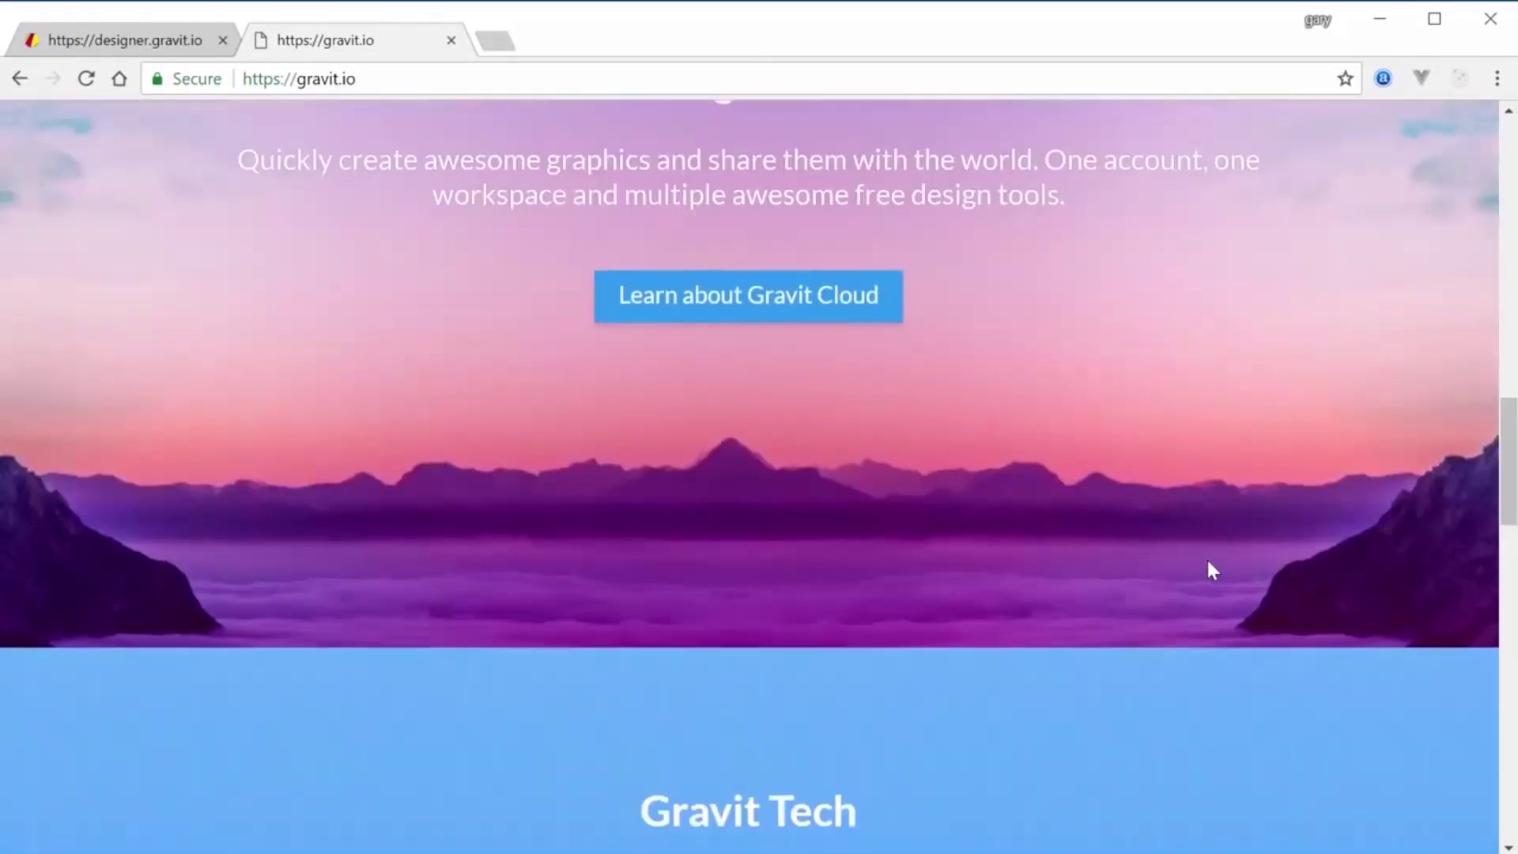
{"action": "scroll", "coordinate": [1208, 563], "scroll_direction": "up", "scroll_amount": 5}
{"action": "scroll", "coordinate": [1209, 563], "scroll_direction": "up", "scroll_amount": 5}
Switch to Gravit Designer in full screen, skip the start screen, and begin a new design
{"action": "key", "text": "ctrl+Tab"}
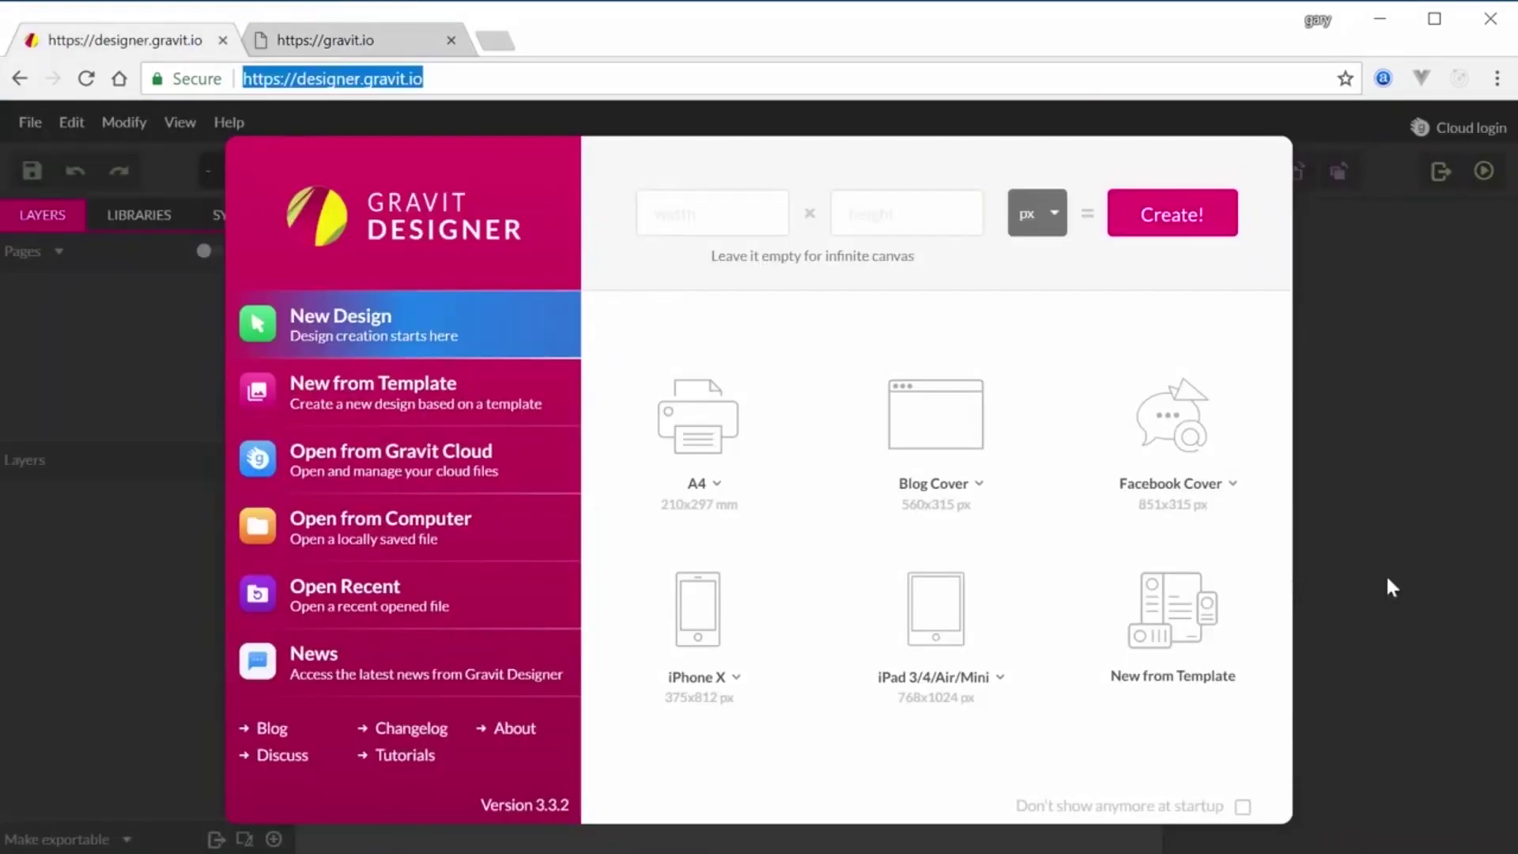
{"action": "key", "text": "F11"}
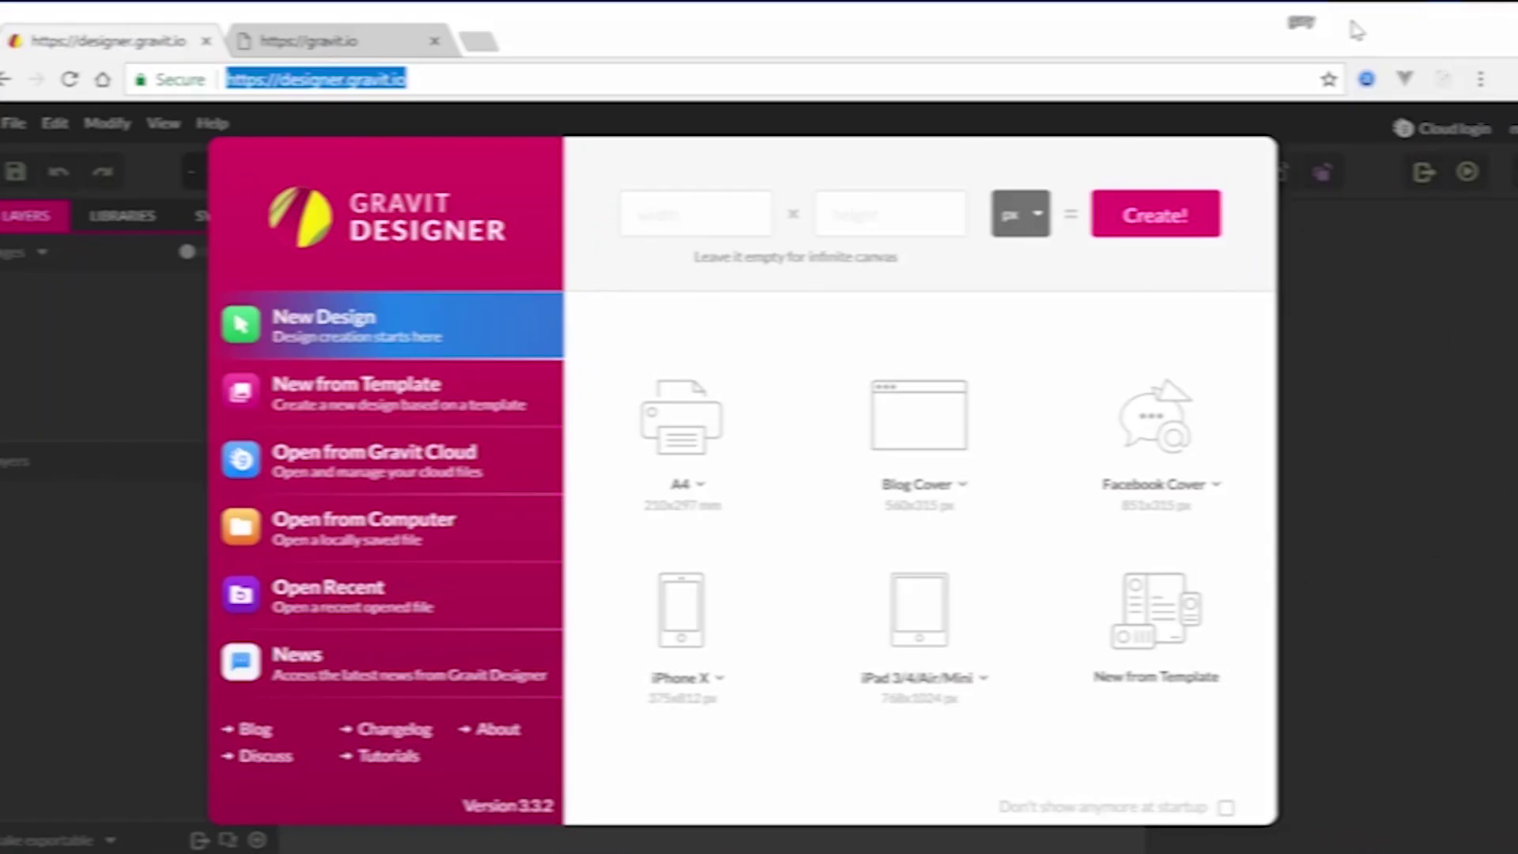
{"action": "key", "text": "Return"}
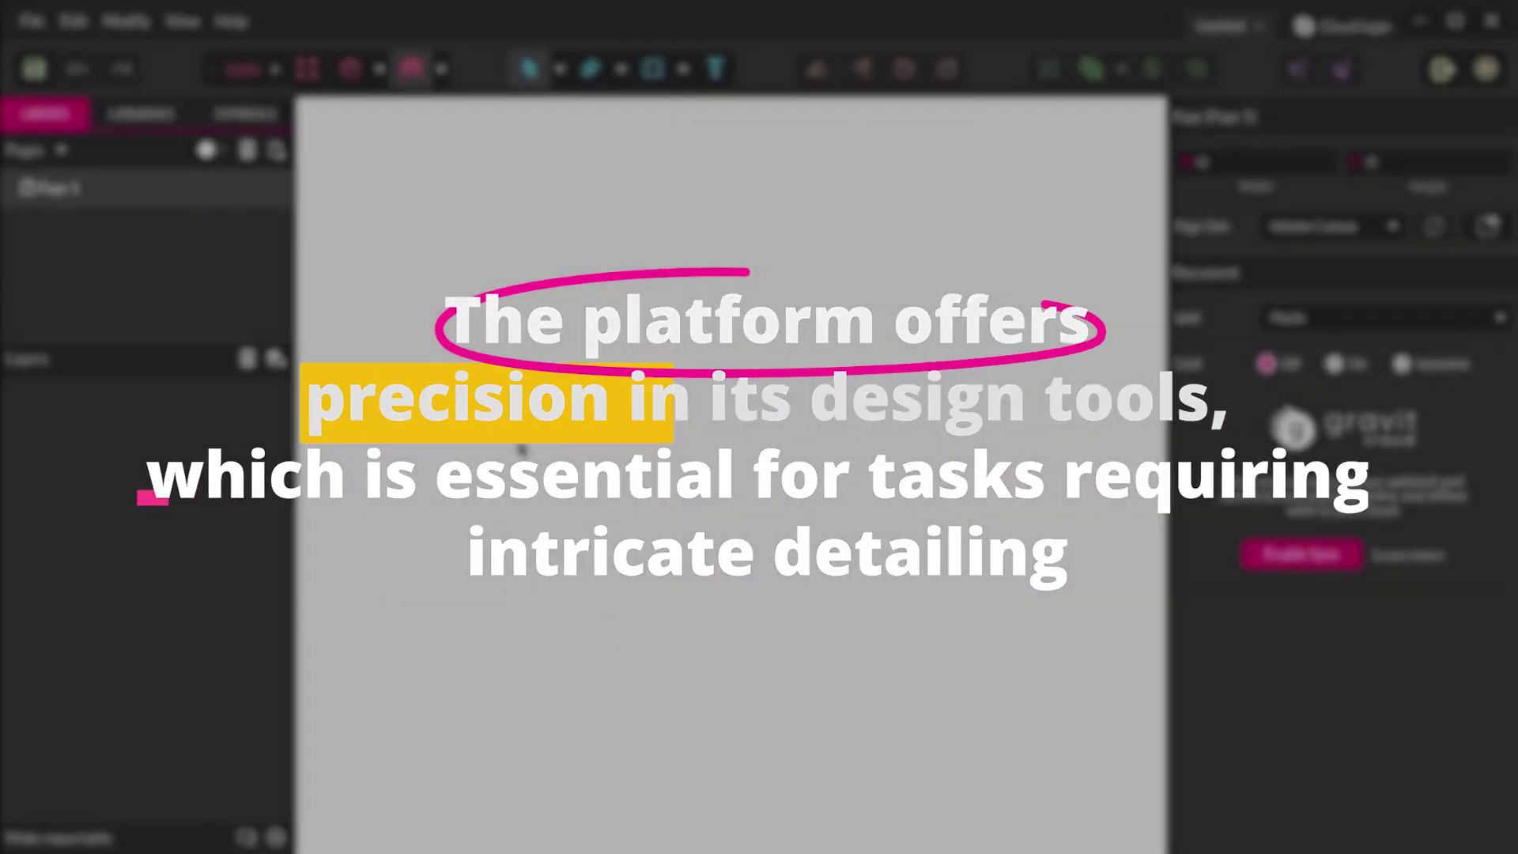
{"action": "left_click", "coordinate": [26, 21]}
{"action": "left_click", "coordinate": [40, 55]}
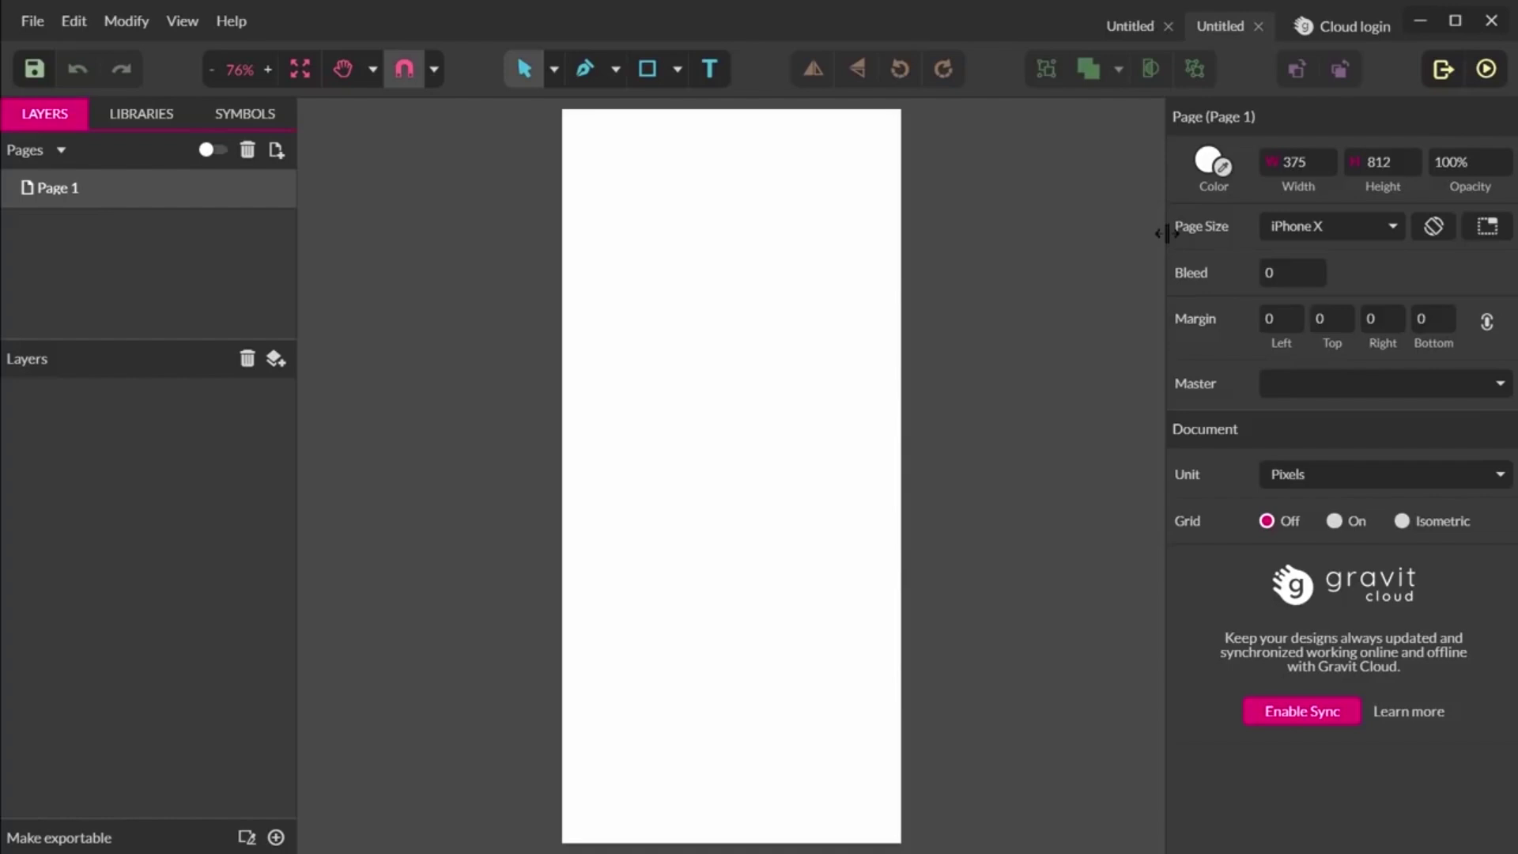
{"action": "scroll", "coordinate": [598, 179], "scroll_direction": "down", "scroll_amount": 1}
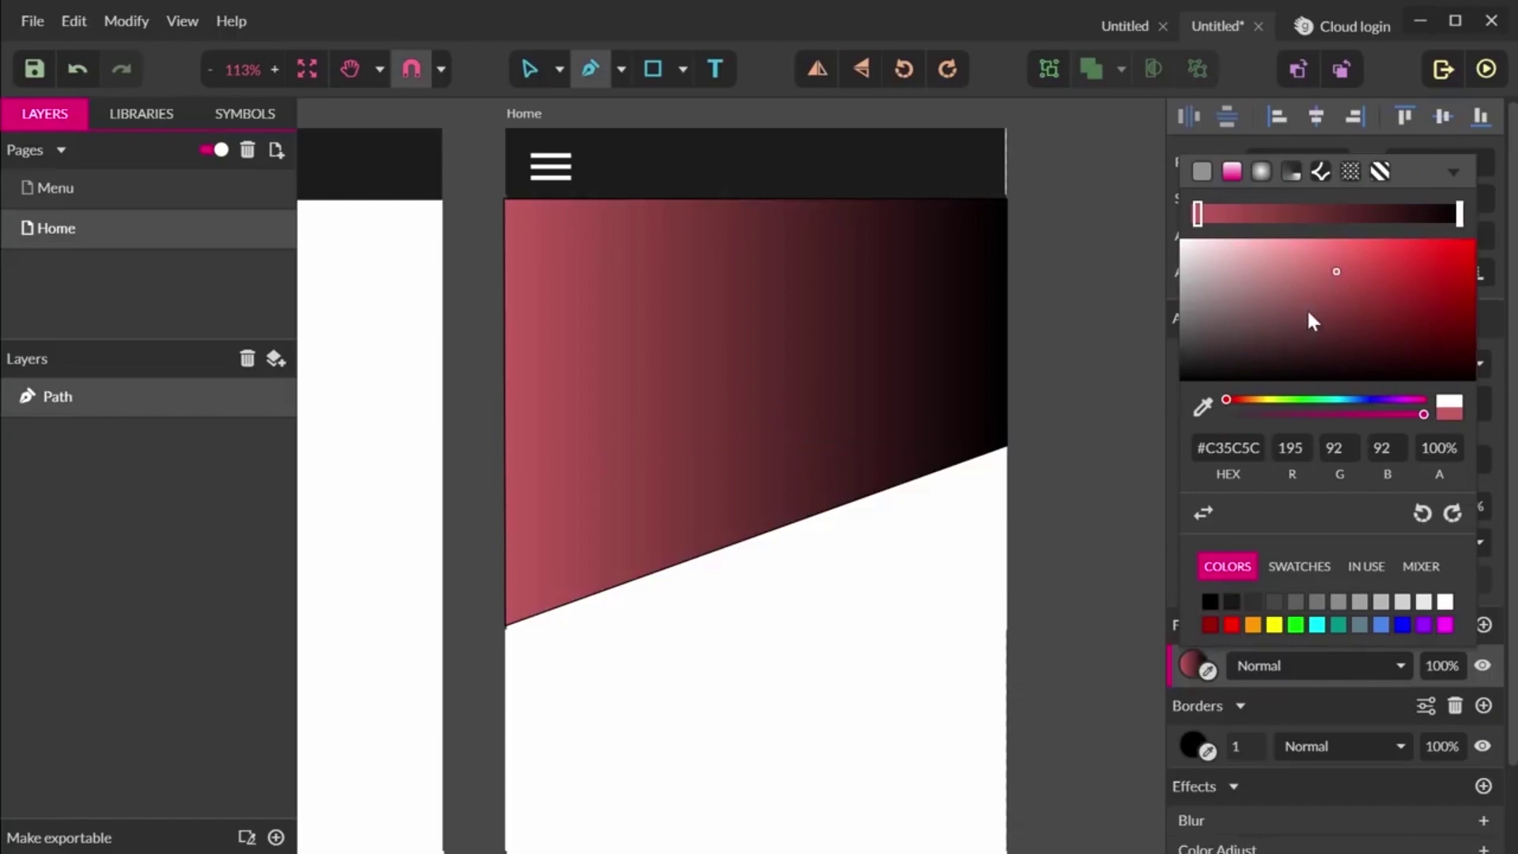
Shift the Home page header's gradient fill from blue toward purple
{"action": "left_click_drag", "start_coordinate": [1362, 402], "coordinate": [1355, 400]}
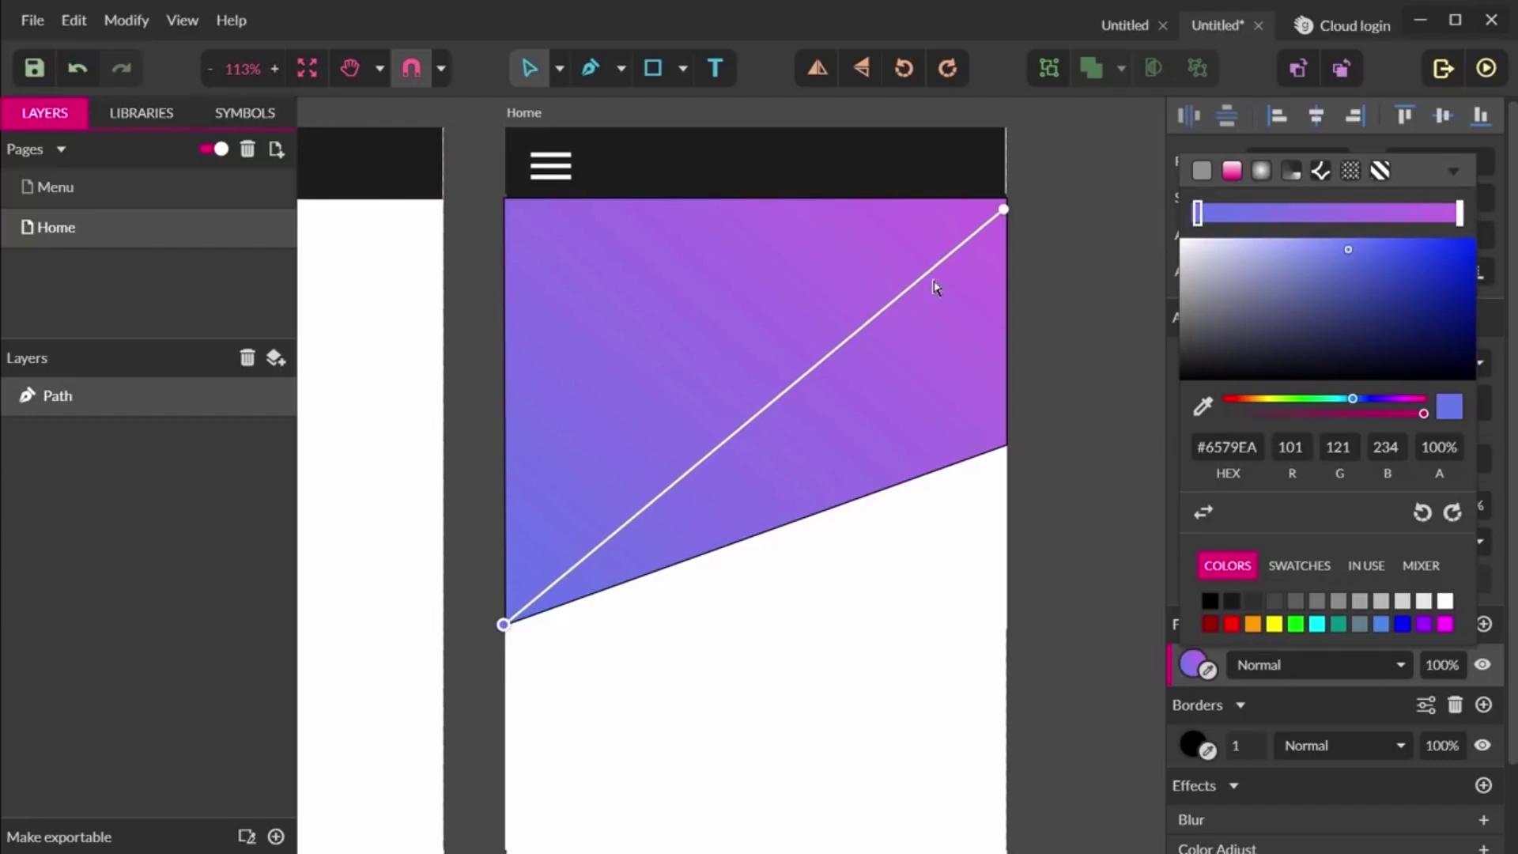
{"action": "left_click", "coordinate": [964, 334]}
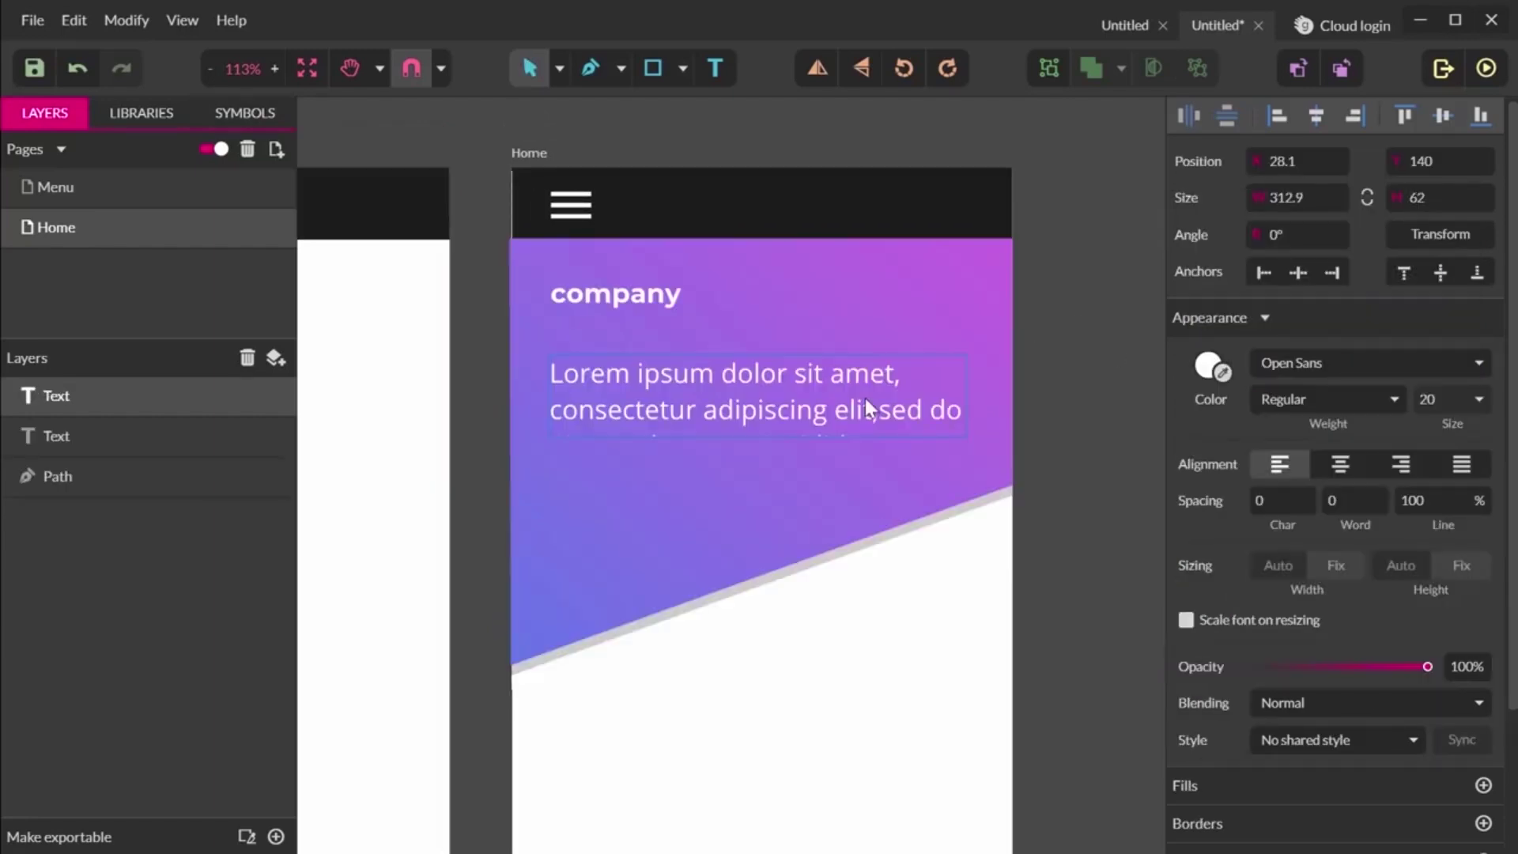
Set the Lorem ipsum paragraph to 13 px and make its text box taller
{"action": "left_click", "coordinate": [1452, 403]}
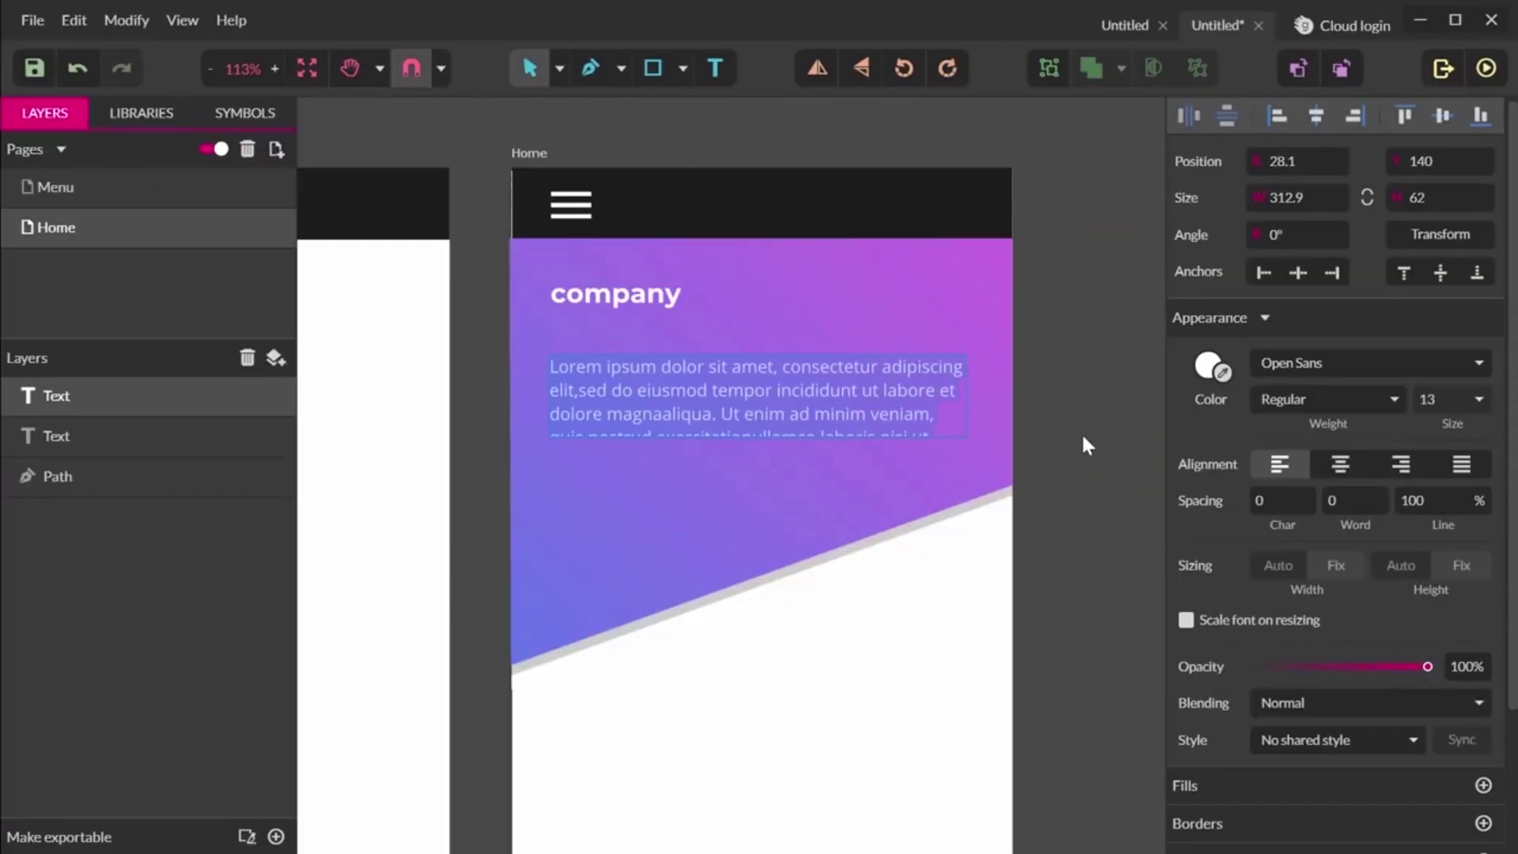
{"action": "key", "text": "Escape"}
{"action": "left_click_drag", "start_coordinate": [756, 439], "coordinate": [757, 500]}
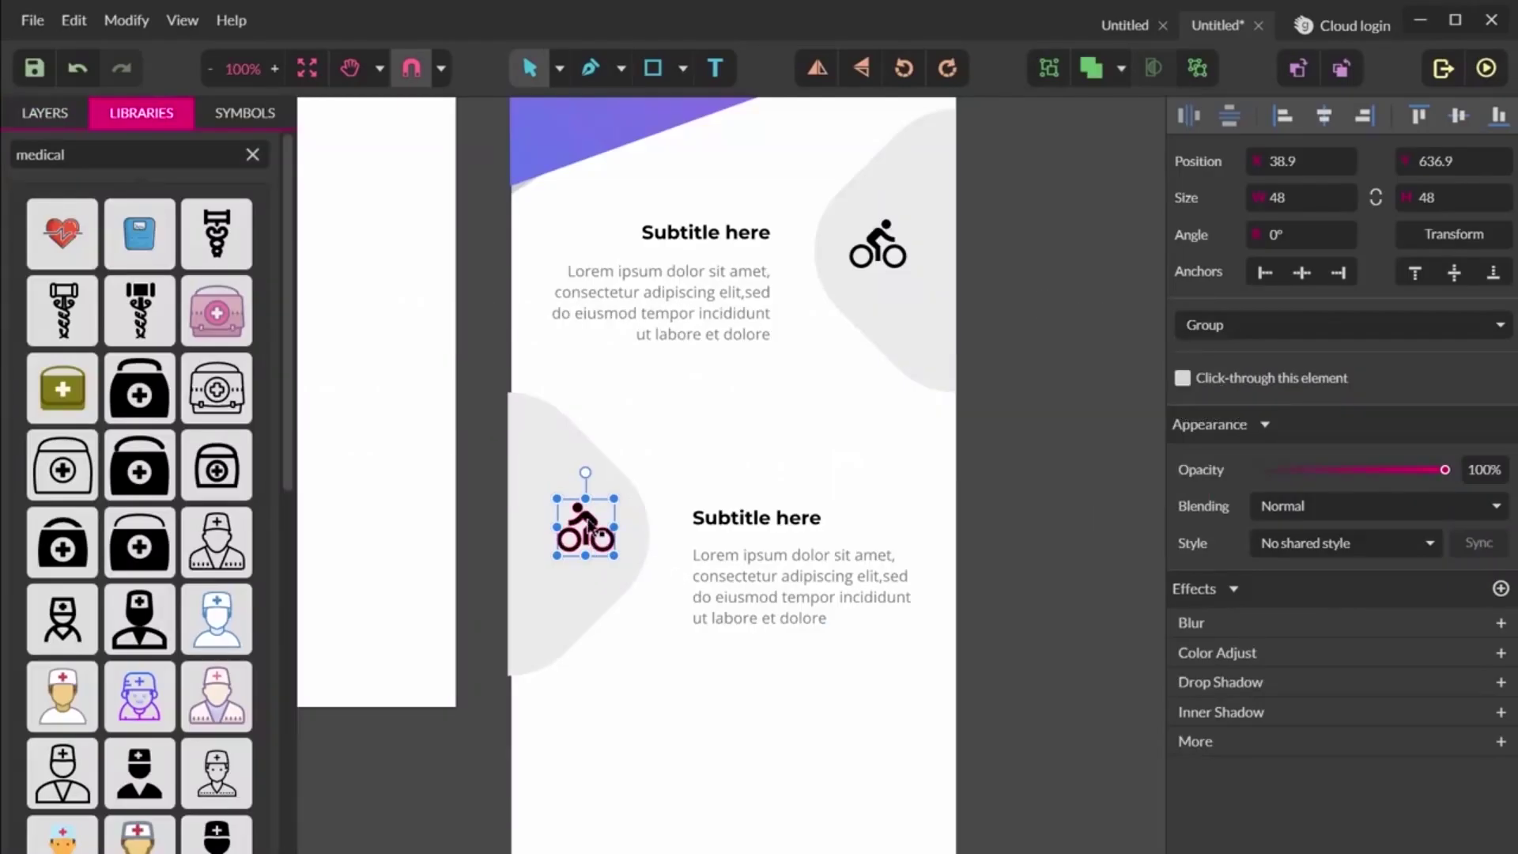
Swap the lower bicycle icon for the medical doctor icon, placed in the lower-left section
{"action": "key", "text": "Delete"}
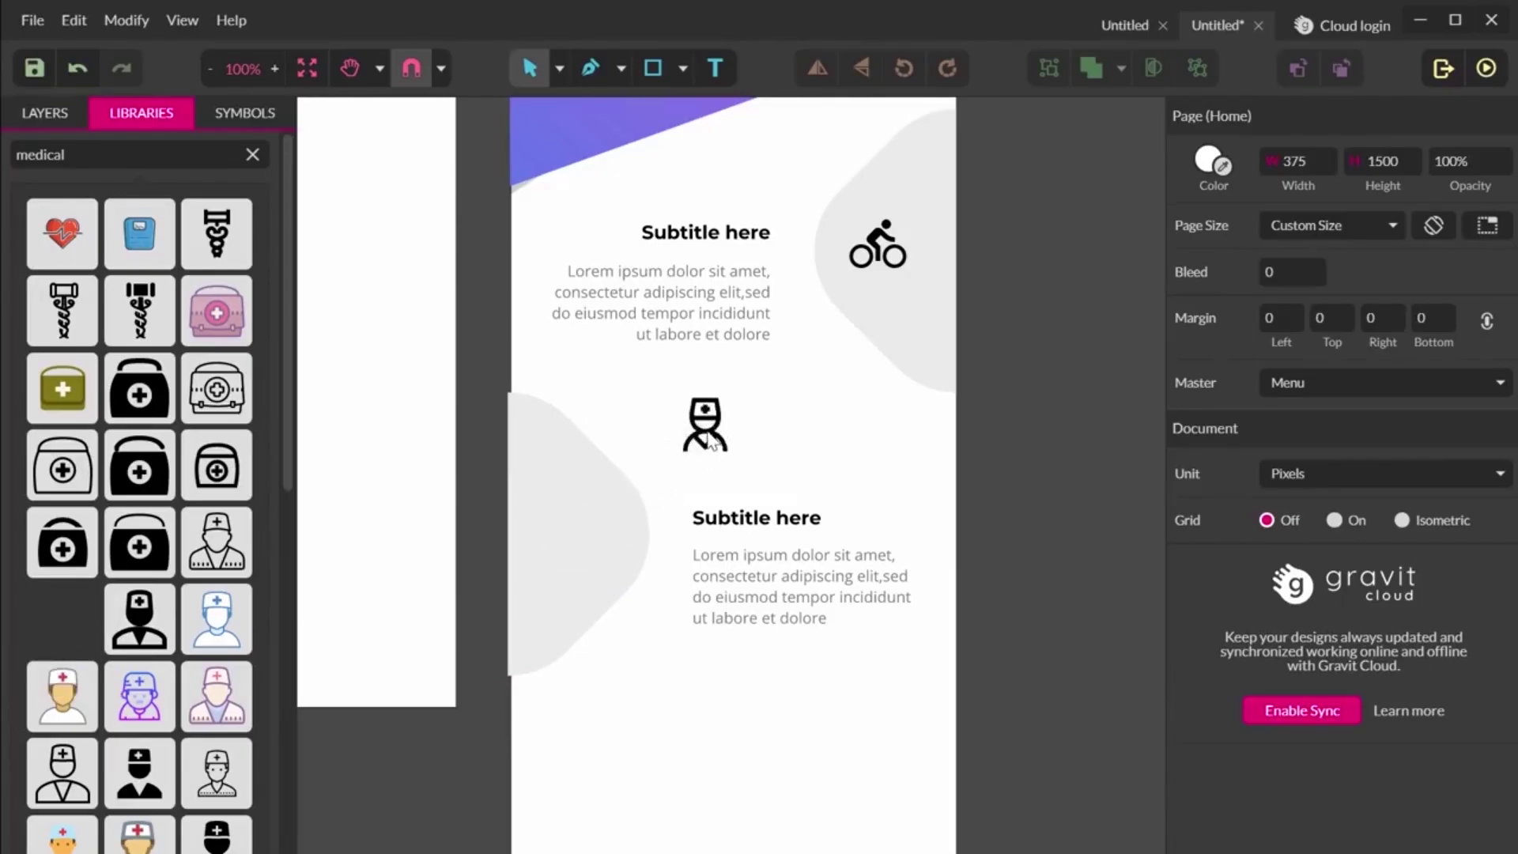
{"action": "mouse_move", "coordinate": [66, 635]}
{"action": "left_mouse_down"}
{"action": "mouse_move", "coordinate": [926, 246]}
{"action": "mouse_move", "coordinate": [971, 259]}
{"action": "left_mouse_up"}
{"action": "scroll", "coordinate": [1057, 360], "scroll_direction": "up", "scroll_amount": 2}
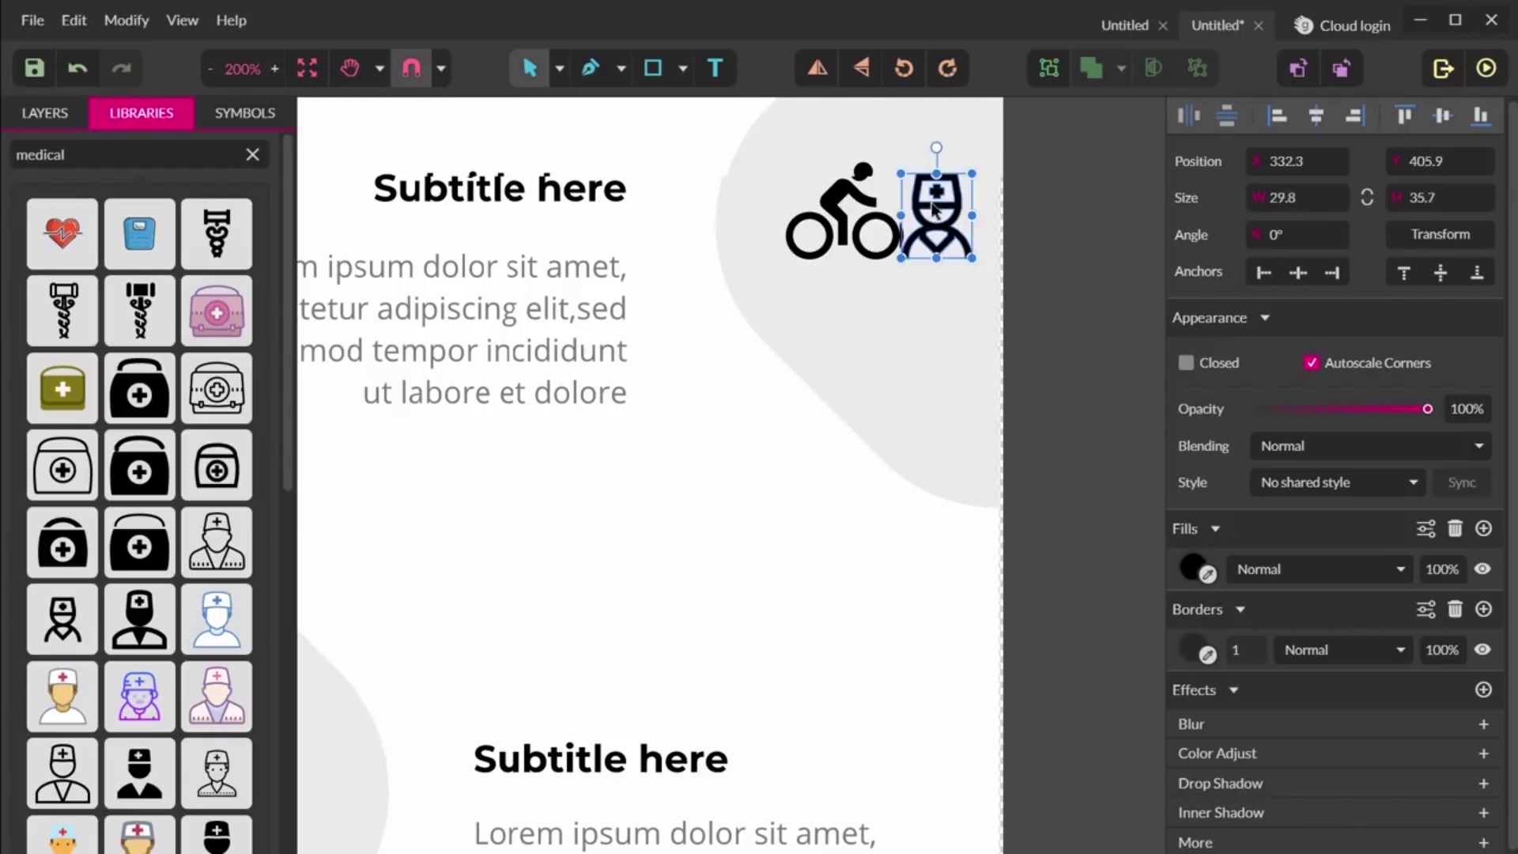
{"action": "mouse_move", "coordinate": [935, 207]}
{"action": "left_mouse_down"}
{"action": "mouse_move", "coordinate": [416, 627]}
{"action": "mouse_move", "coordinate": [844, 370]}
{"action": "mouse_move", "coordinate": [677, 516]}
{"action": "left_mouse_up"}
{"action": "left_click", "coordinate": [878, 329]}
{"action": "scroll", "coordinate": [911, 344], "scroll_direction": "down", "scroll_amount": 3}
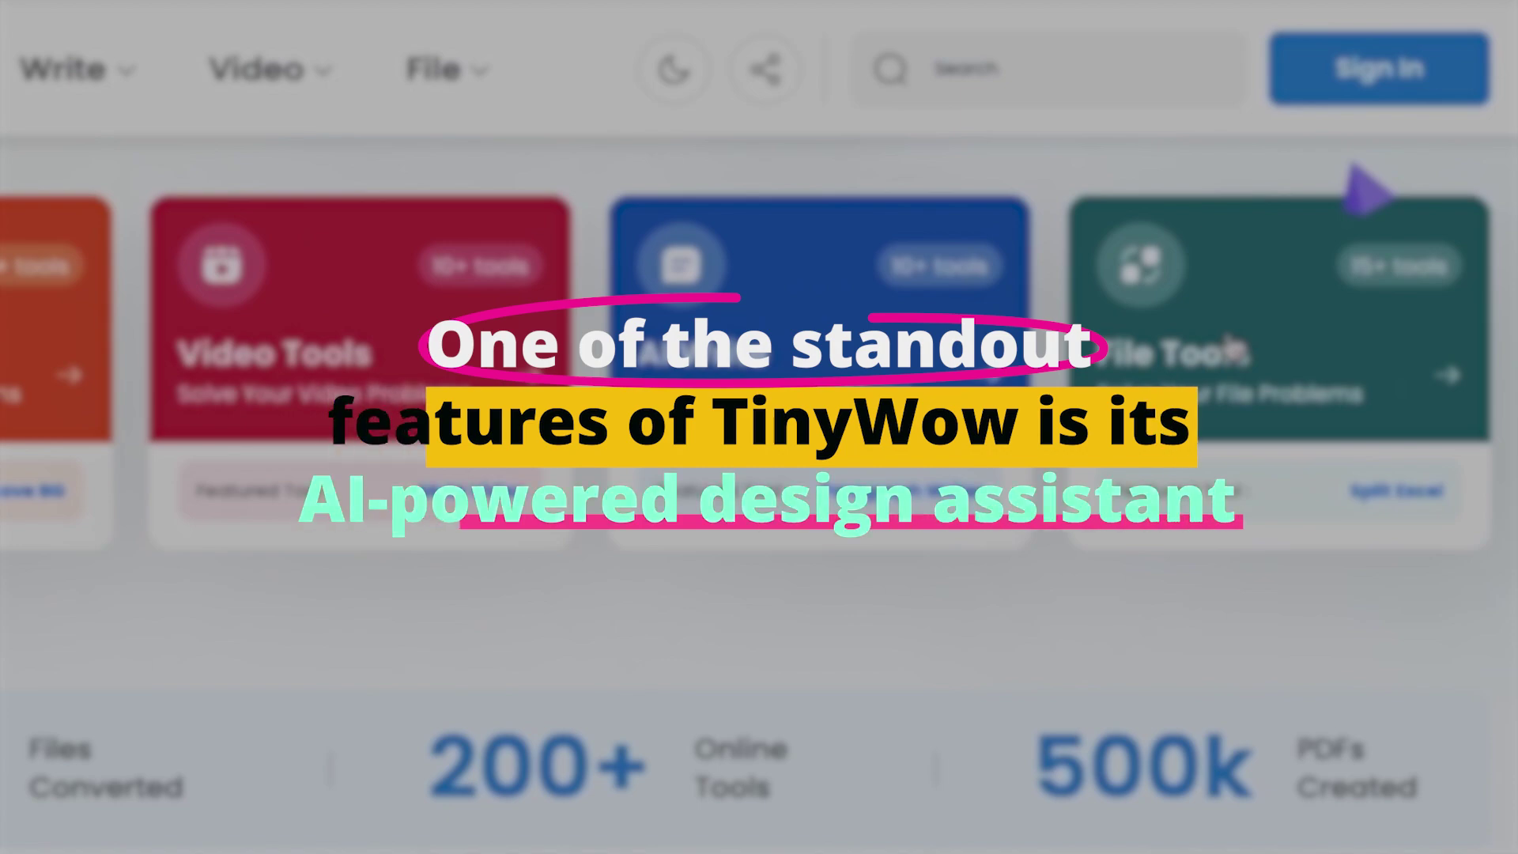
{"action": "scroll", "coordinate": [652, 404], "scroll_direction": "down", "scroll_amount": 2}
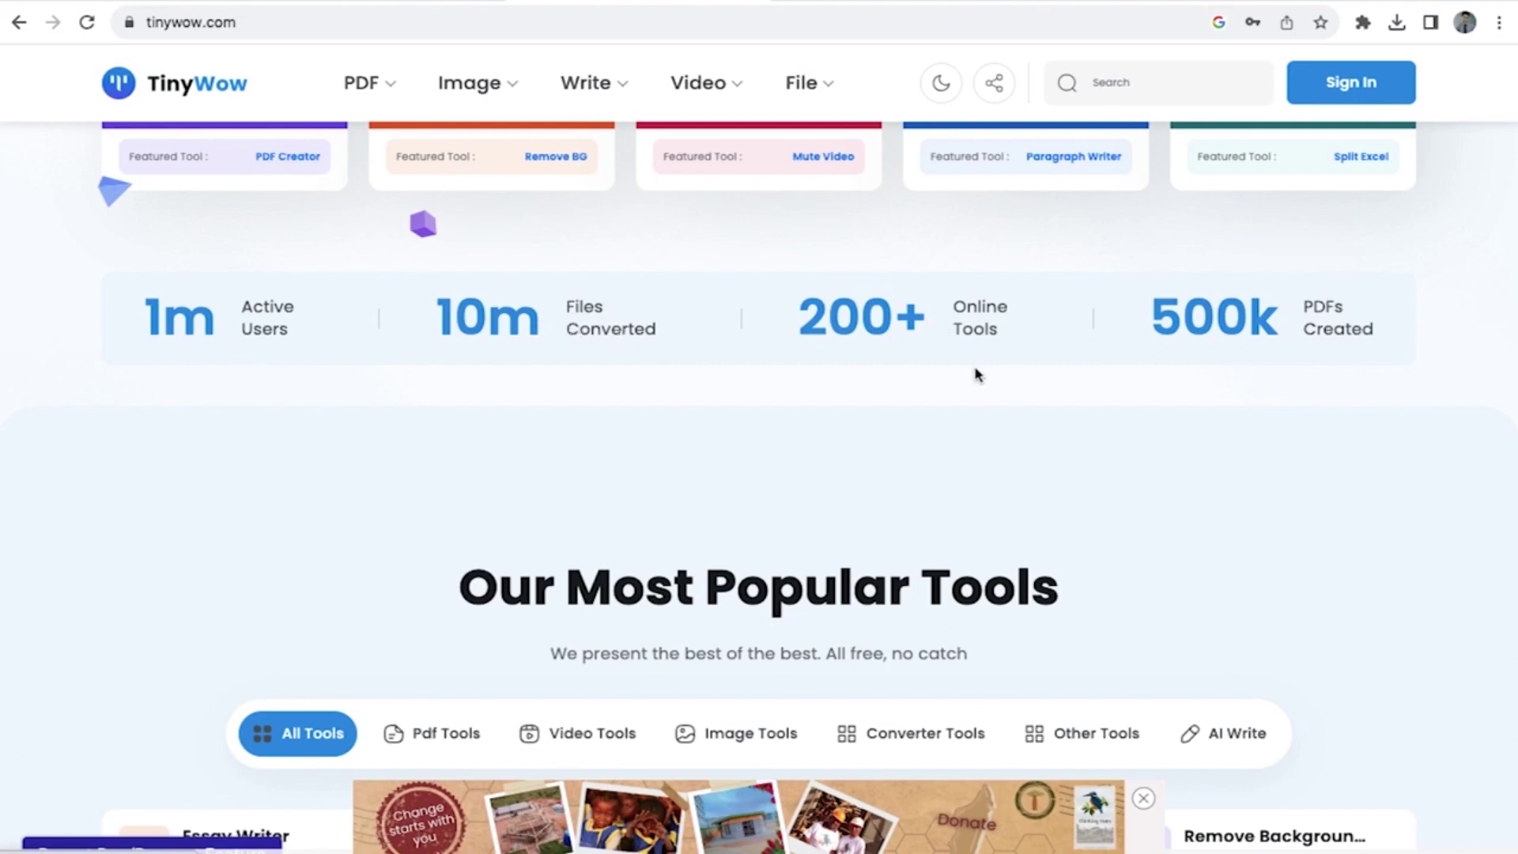
{"action": "scroll", "coordinate": [977, 376], "scroll_direction": "down", "scroll_amount": 4}
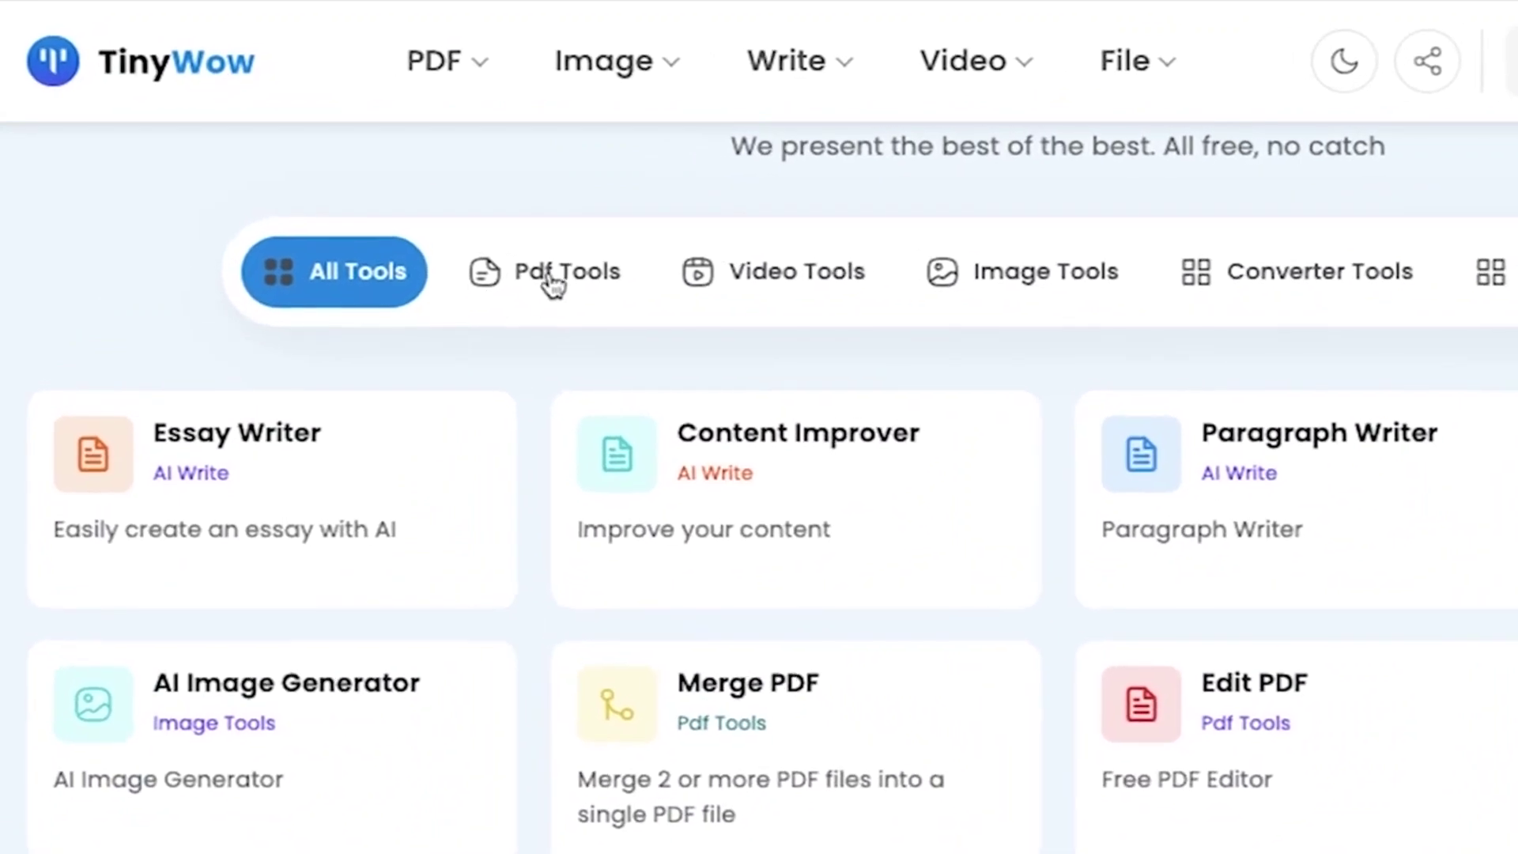
Filter TinyWow's tool list to show only the PDF tools
{"action": "left_click", "coordinate": [552, 283]}
{"action": "scroll", "coordinate": [552, 283], "scroll_direction": "down", "scroll_amount": 2}
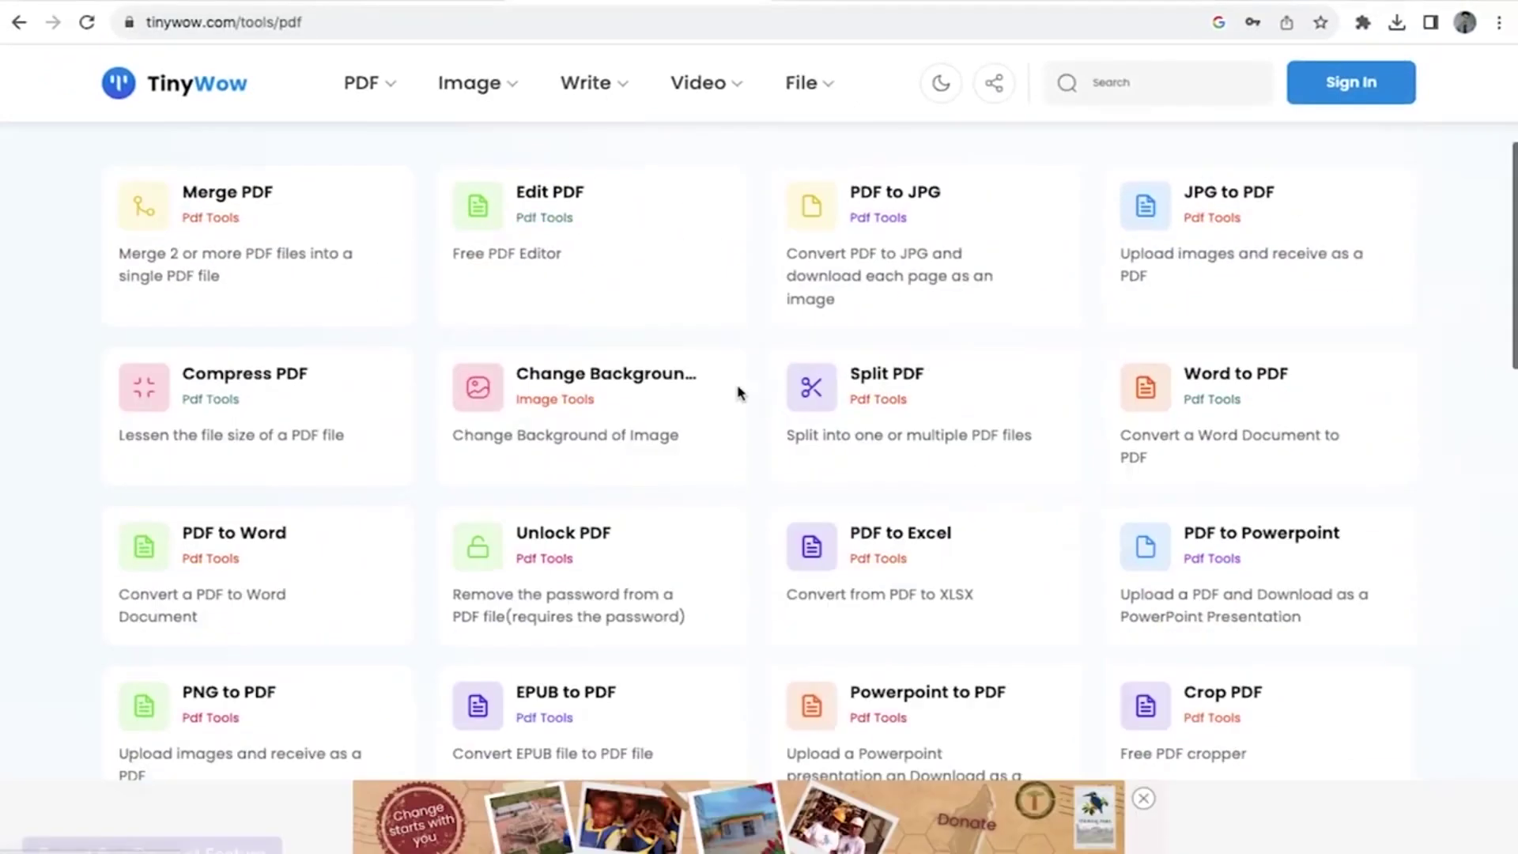
{"action": "scroll", "coordinate": [740, 393], "scroll_direction": "down", "scroll_amount": 2}
{"action": "scroll", "coordinate": [740, 392], "scroll_direction": "down", "scroll_amount": 2}
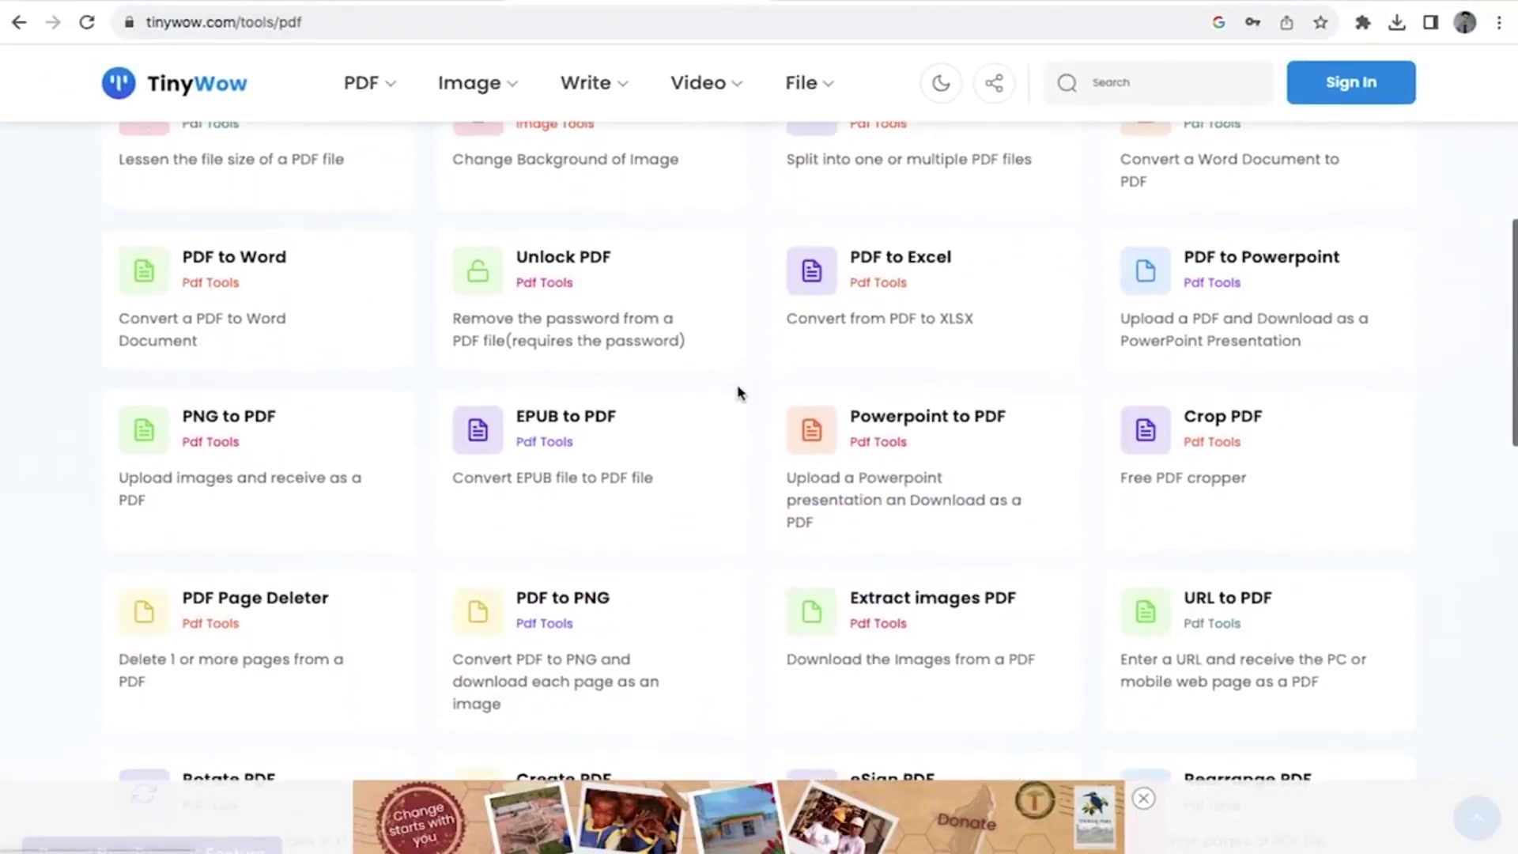
{"action": "scroll", "coordinate": [740, 392], "scroll_direction": "down", "scroll_amount": 2}
{"action": "scroll", "coordinate": [739, 393], "scroll_direction": "down", "scroll_amount": 1}
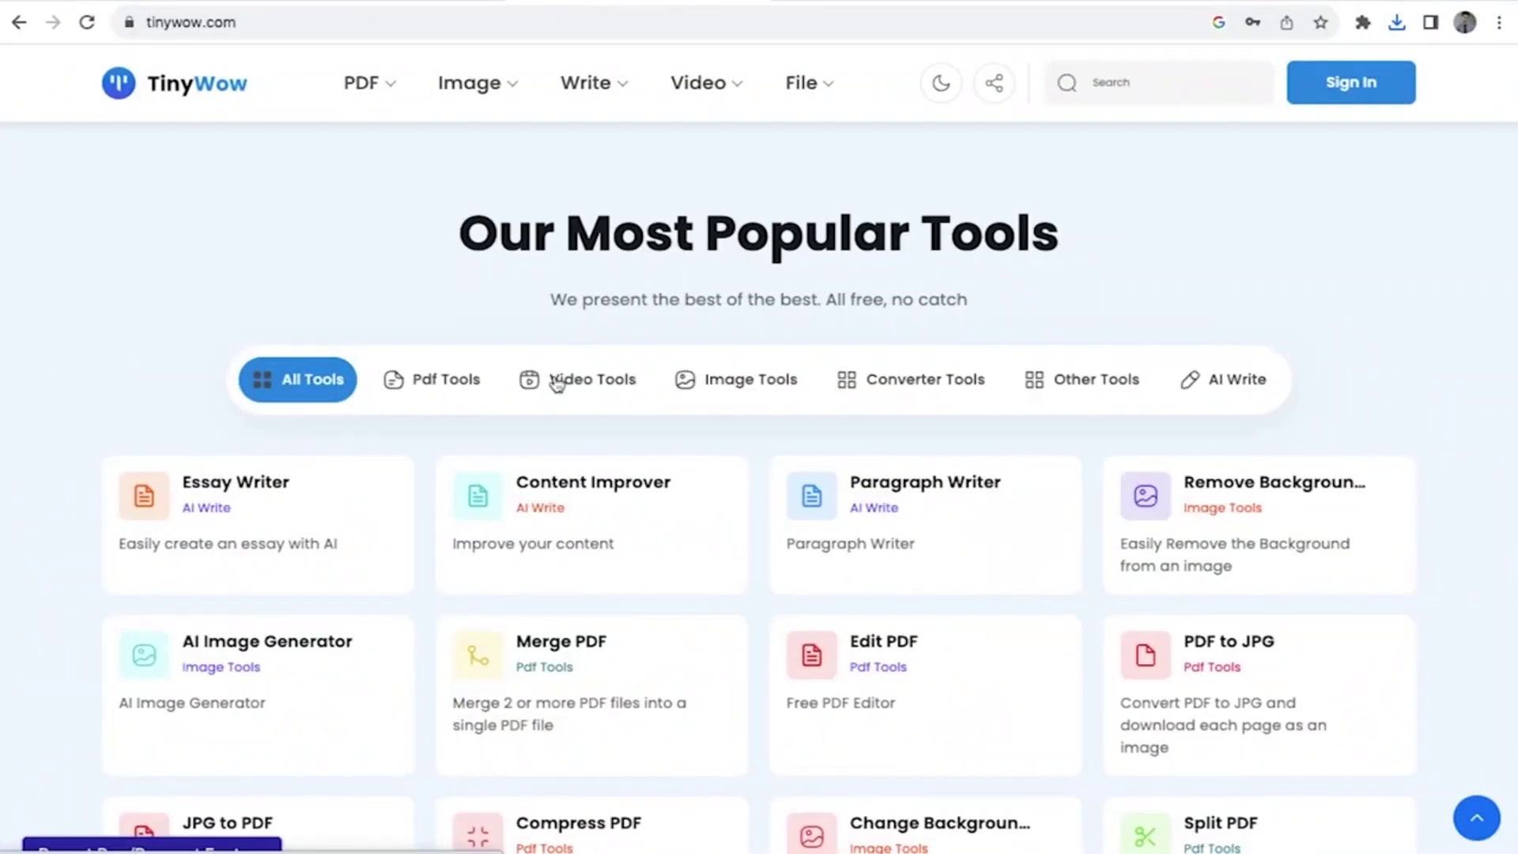
Filter TinyWow's tool list to show only the Video Tools
{"action": "left_click", "coordinate": [556, 383]}
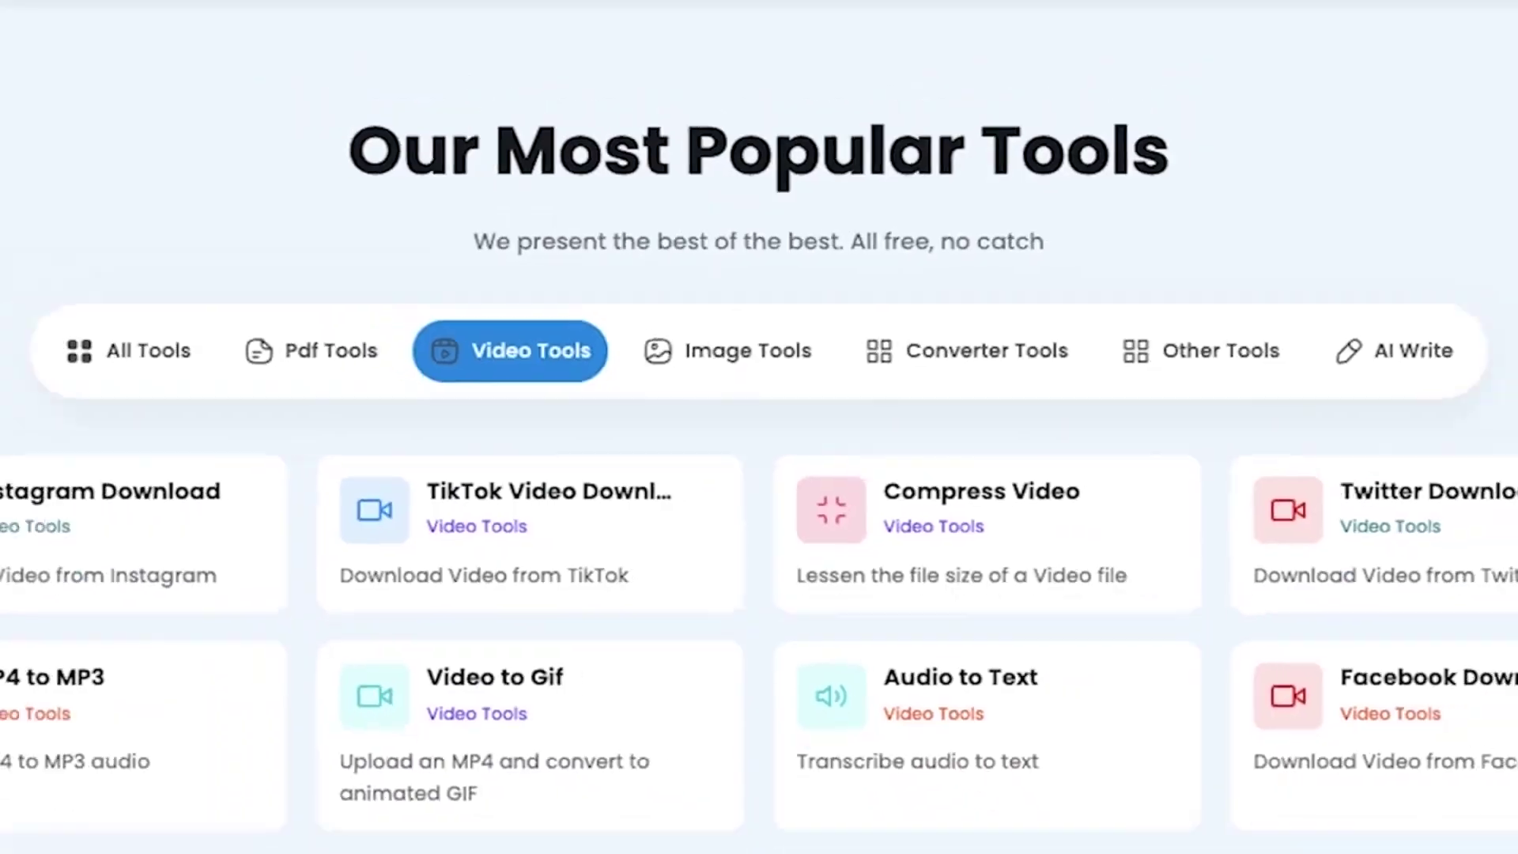
{"action": "scroll", "coordinate": [23, 350], "scroll_direction": "down", "scroll_amount": 3}
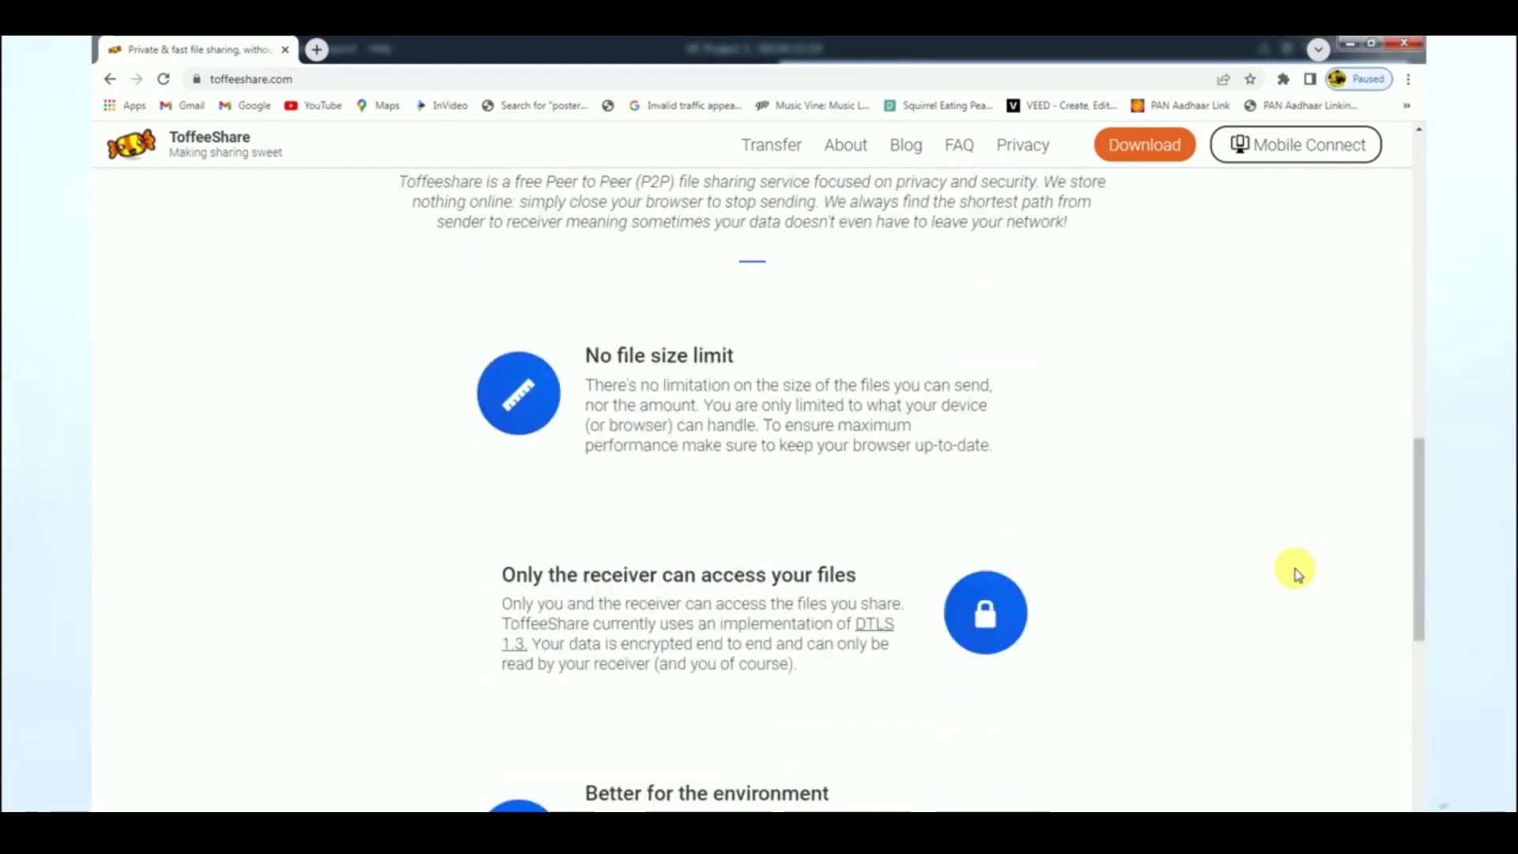
{"action": "scroll", "coordinate": [1297, 574], "scroll_direction": "up", "scroll_amount": 5}
{"action": "scroll", "coordinate": [1296, 575], "scroll_direction": "up", "scroll_amount": 5}
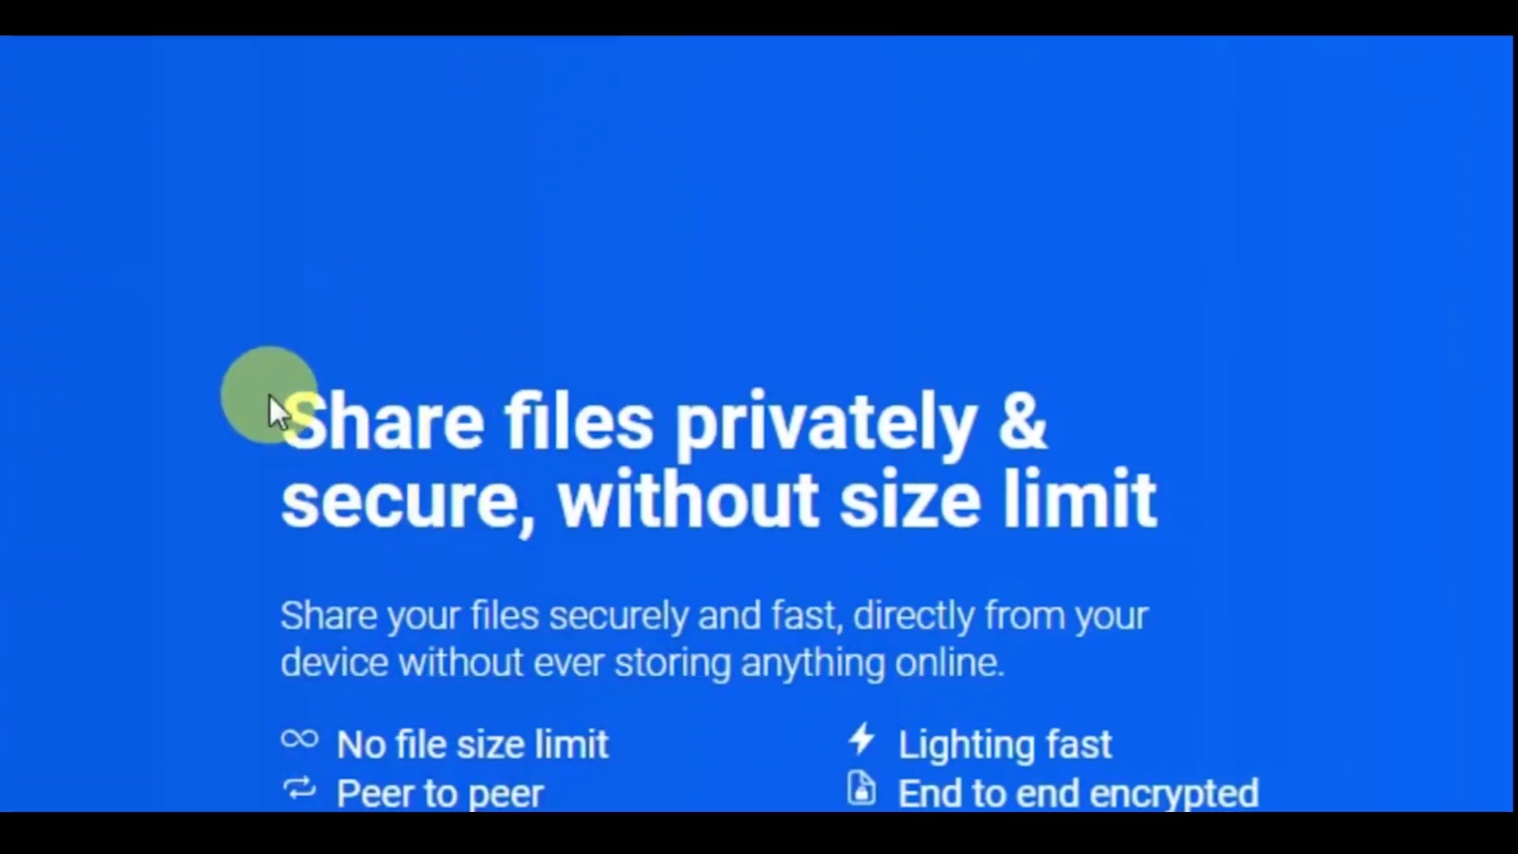
Highlight the 'Share files privately & secure' headline and start picking files from the computer
{"action": "left_click_drag", "start_coordinate": [280, 415], "coordinate": [1145, 505]}
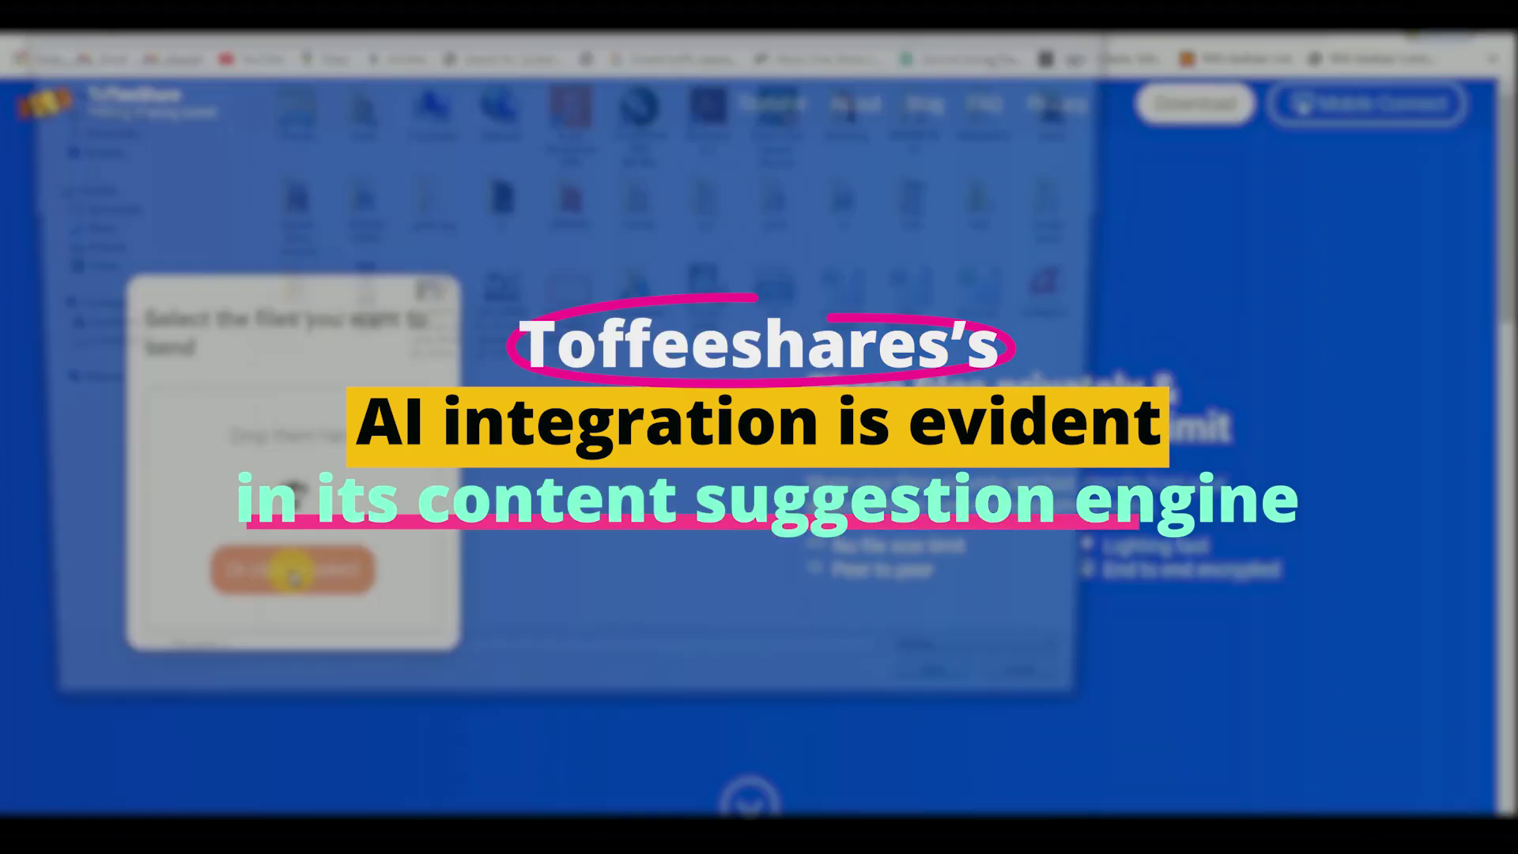
{"action": "left_click", "coordinate": [541, 605]}
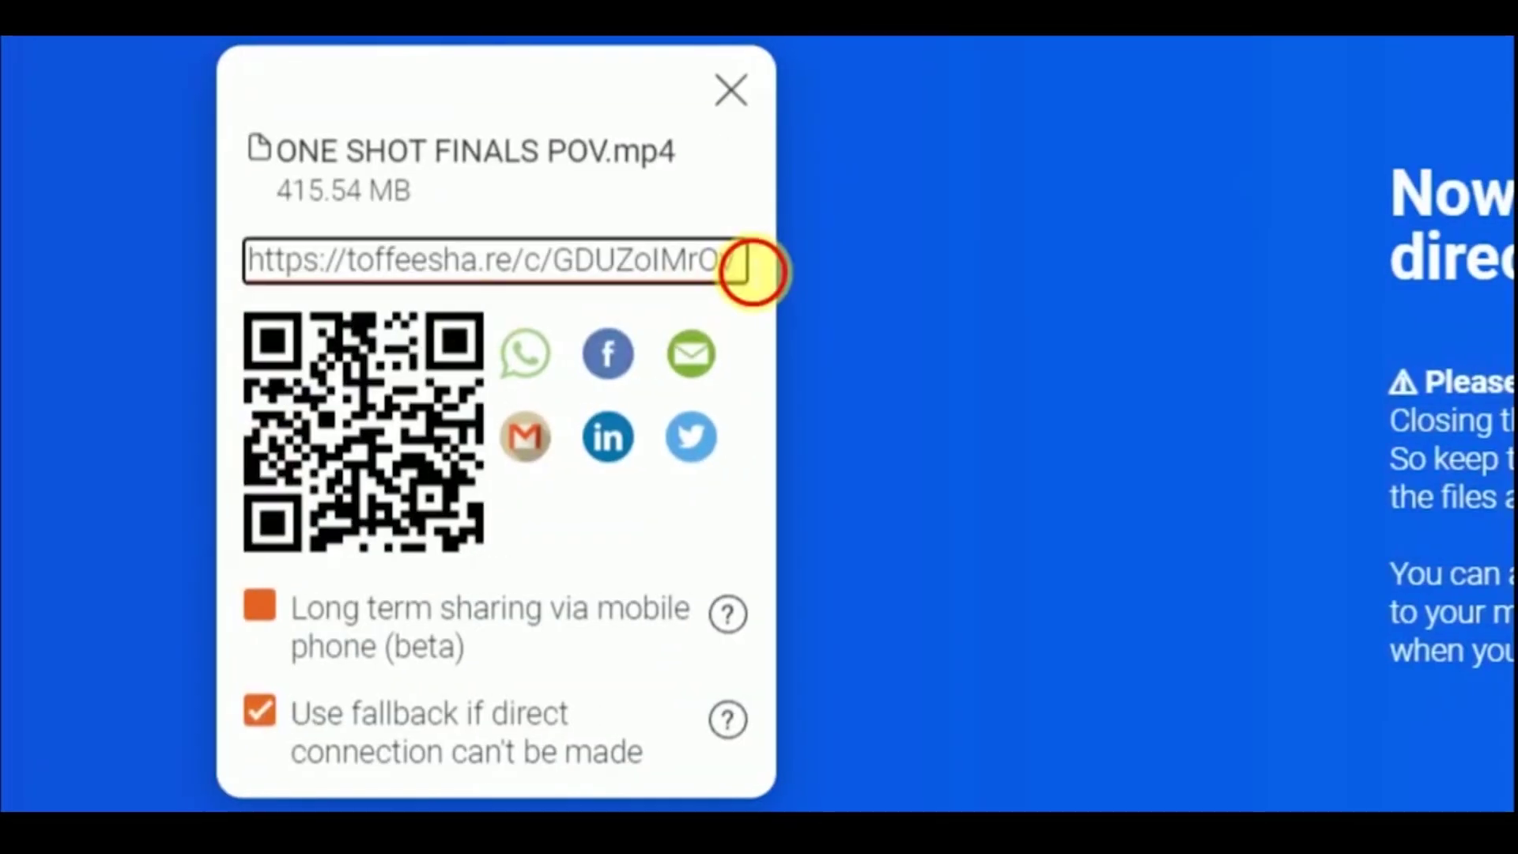
Highlight the generated ToffeeShare share link for copying, then deselect it
{"action": "left_click_drag", "start_coordinate": [749, 264], "coordinate": [149, 246]}
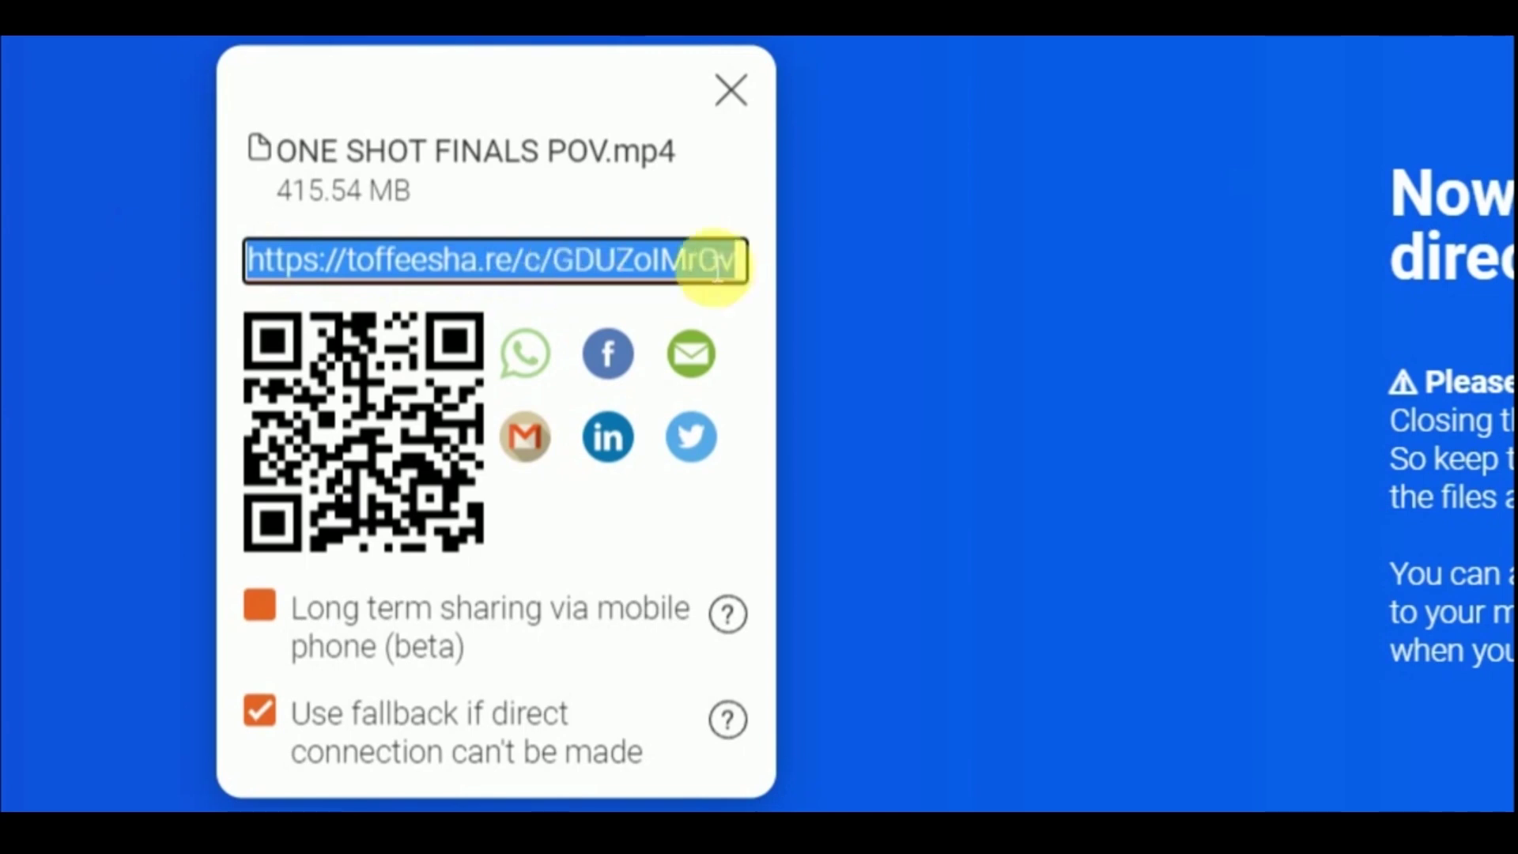
{"action": "left_click", "coordinate": [756, 244]}
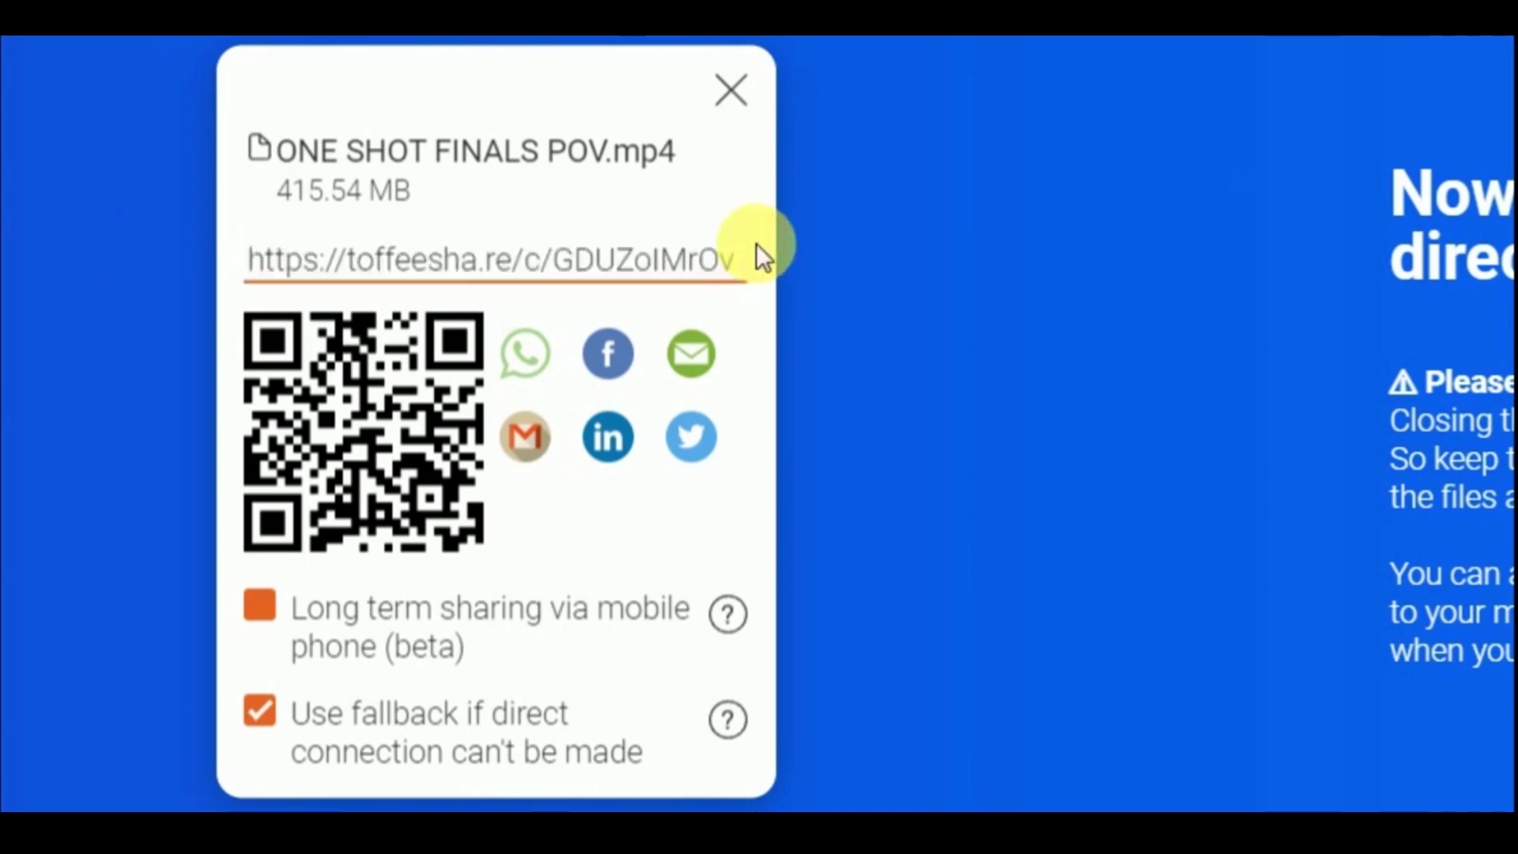